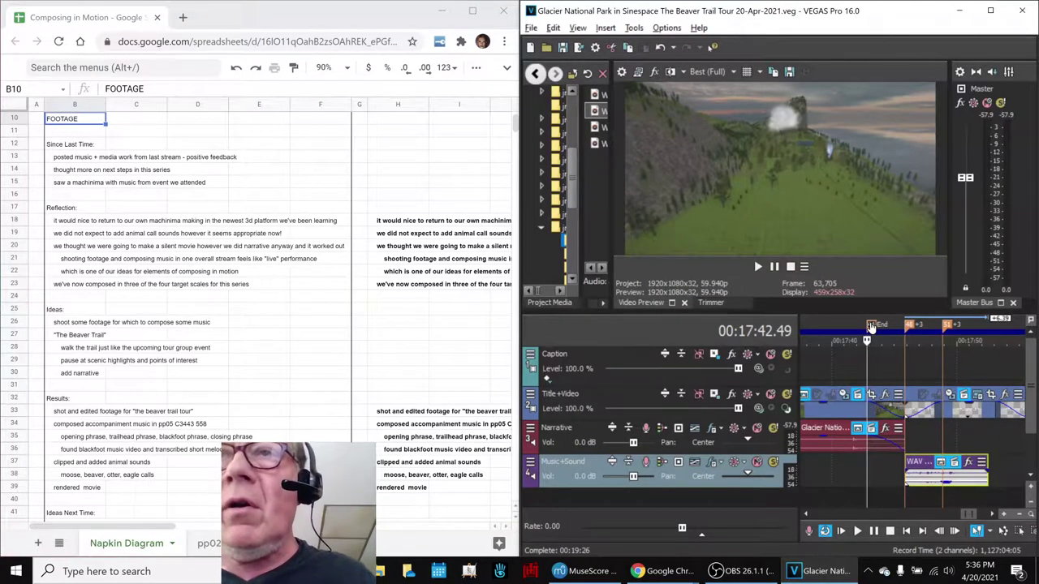
Play the Beaver Trail Tour ending, rewind to the project start, and switch to OBS Studio
key("space")
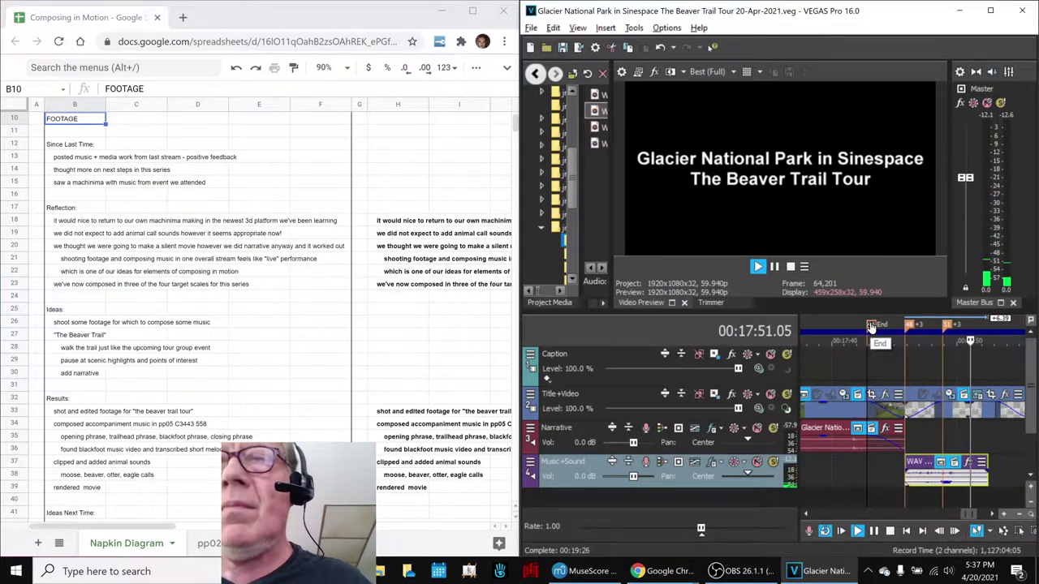
key("space")
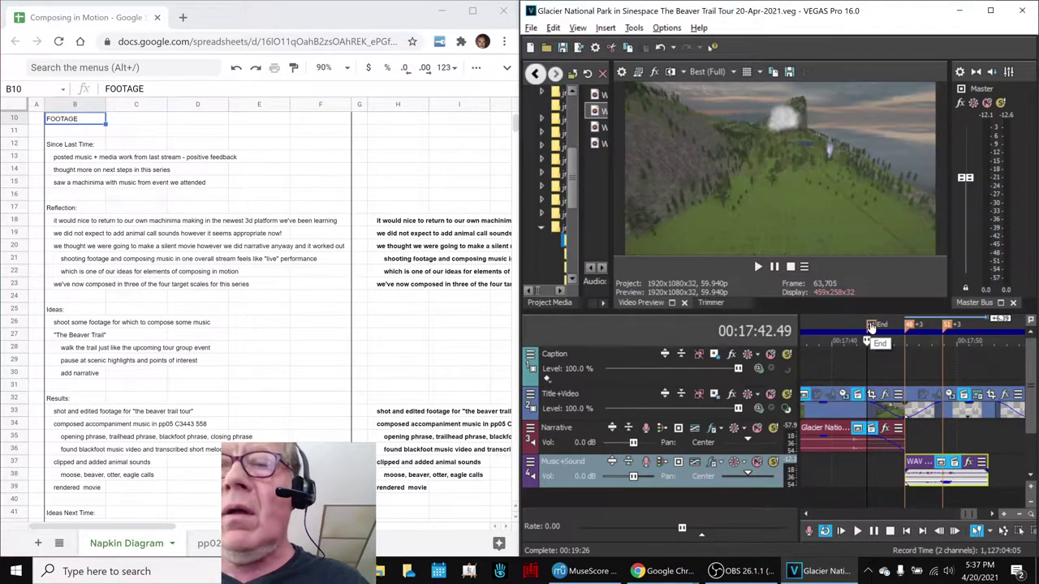
key("ctrl+Home")
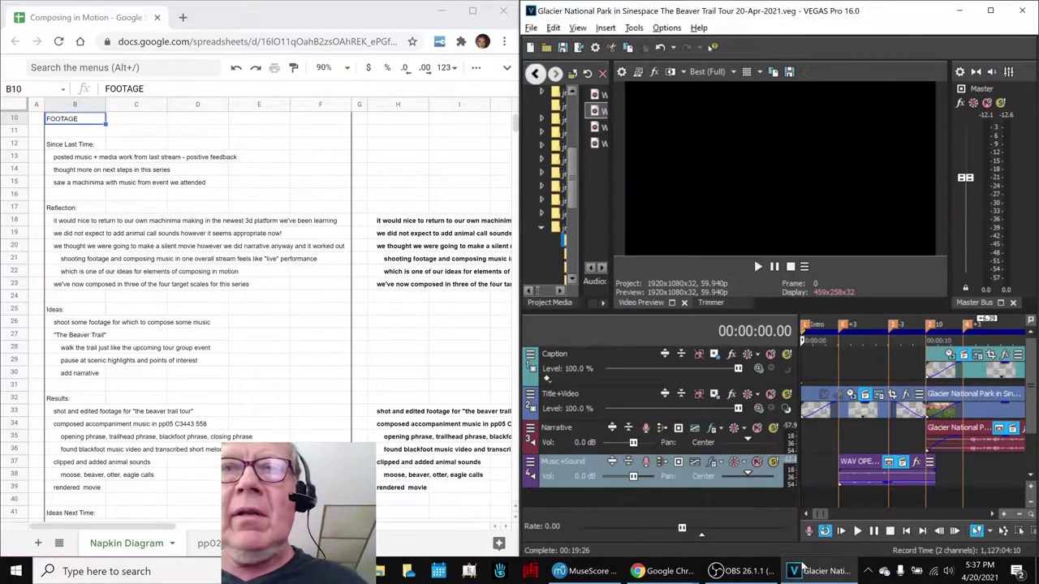
left_click(744, 573)
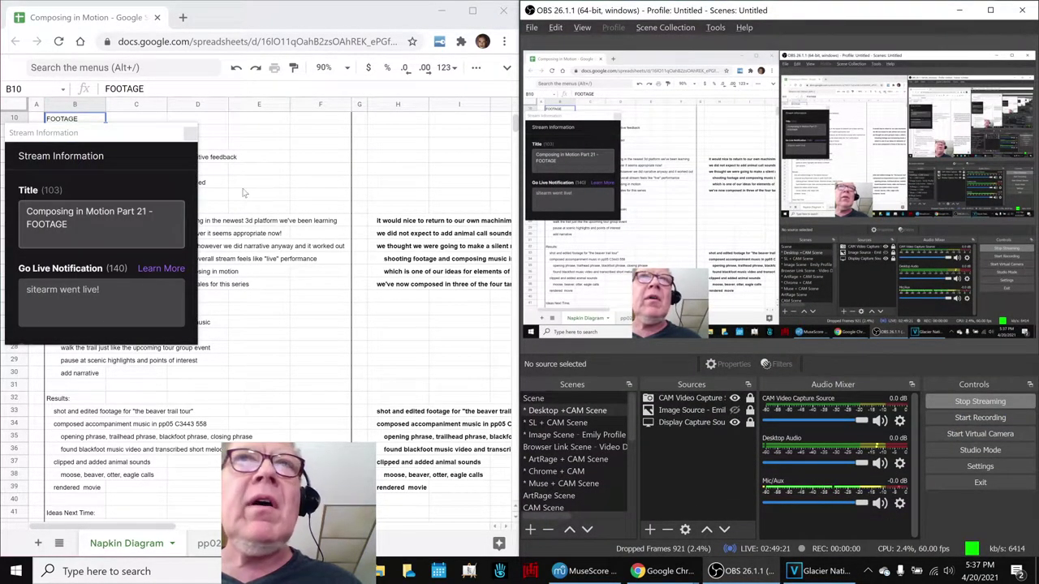
Minimize OBS and read the Reflection notes in column H, from H18 down to H29
left_click(745, 572)
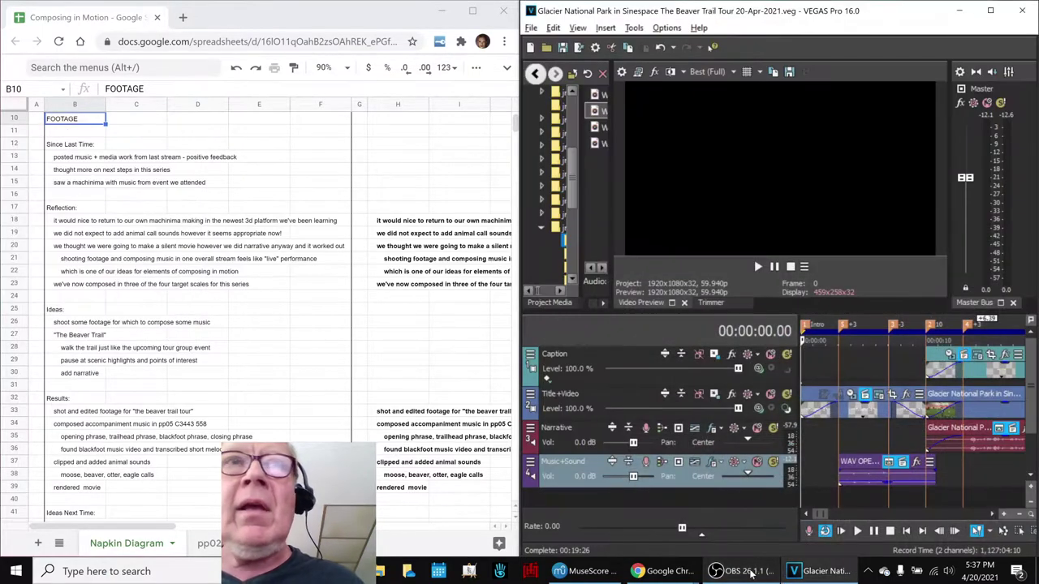
left_click(378, 222)
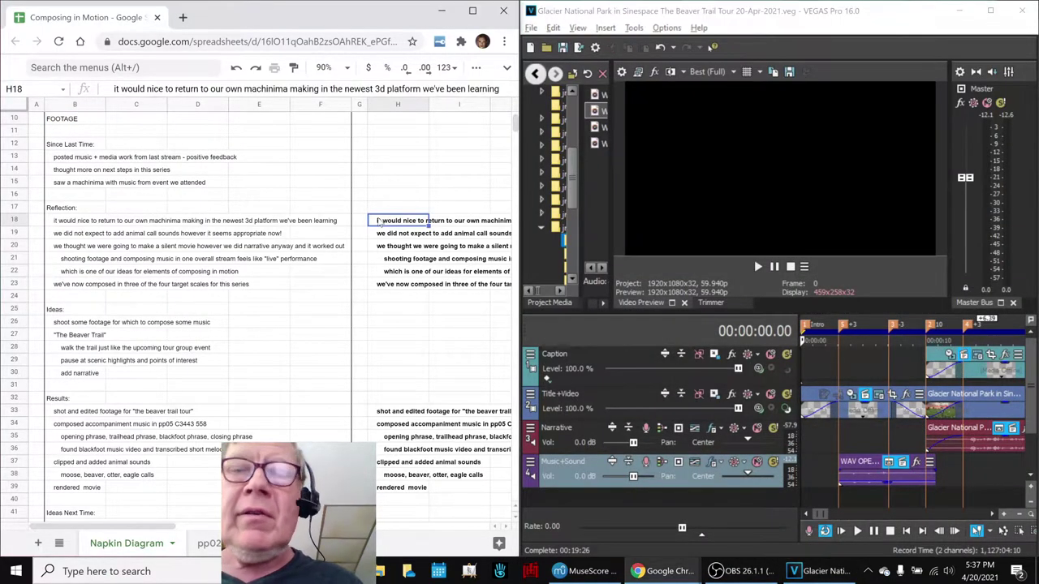
key("Right")
key("Right")
key("Right")
key("Right")
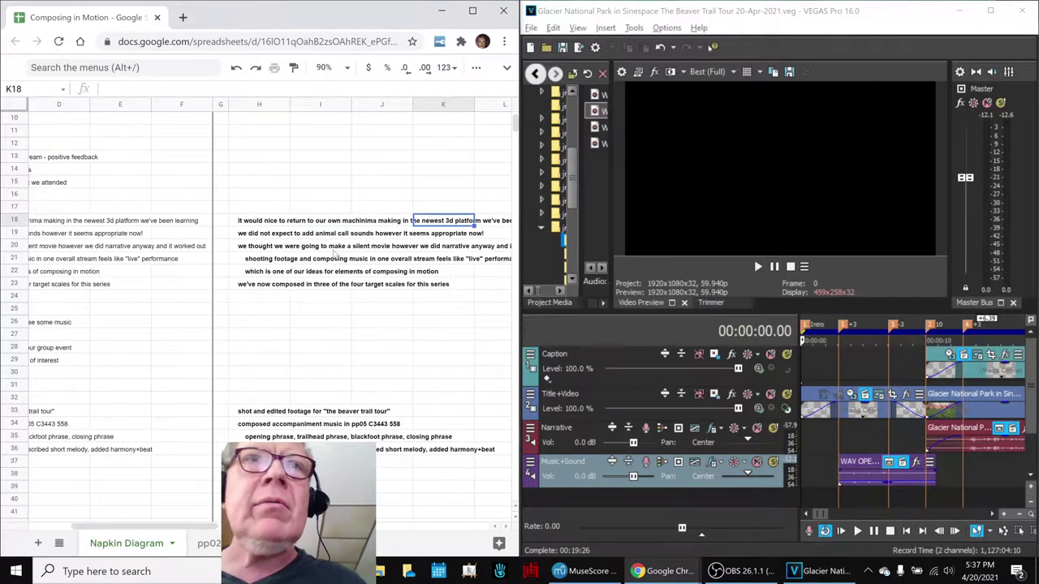
key("Left")
key("Left")
key("Left")
key("Left")
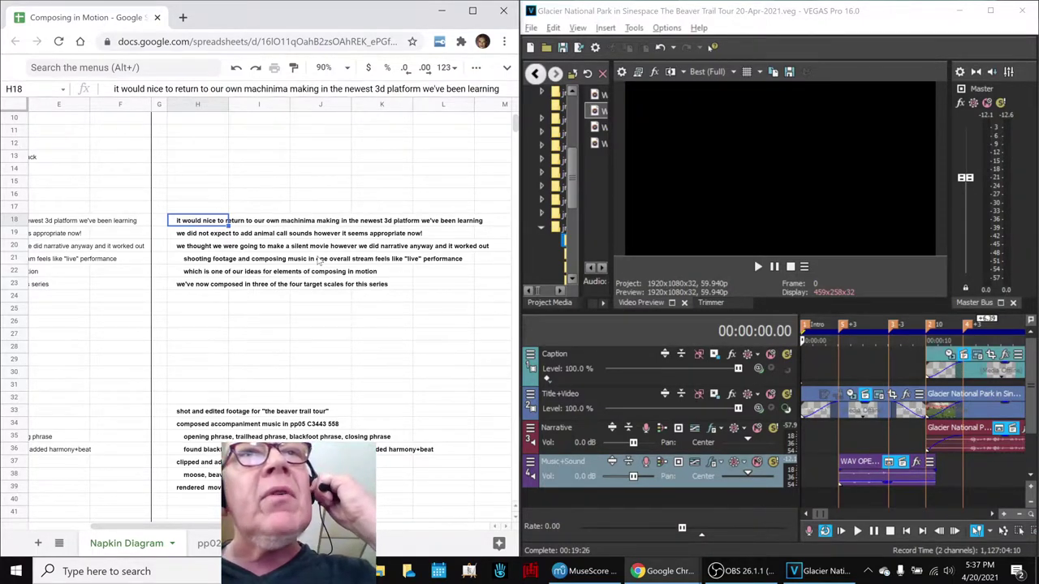
key("Down")
key("Down")
key("Down")
key("Down")
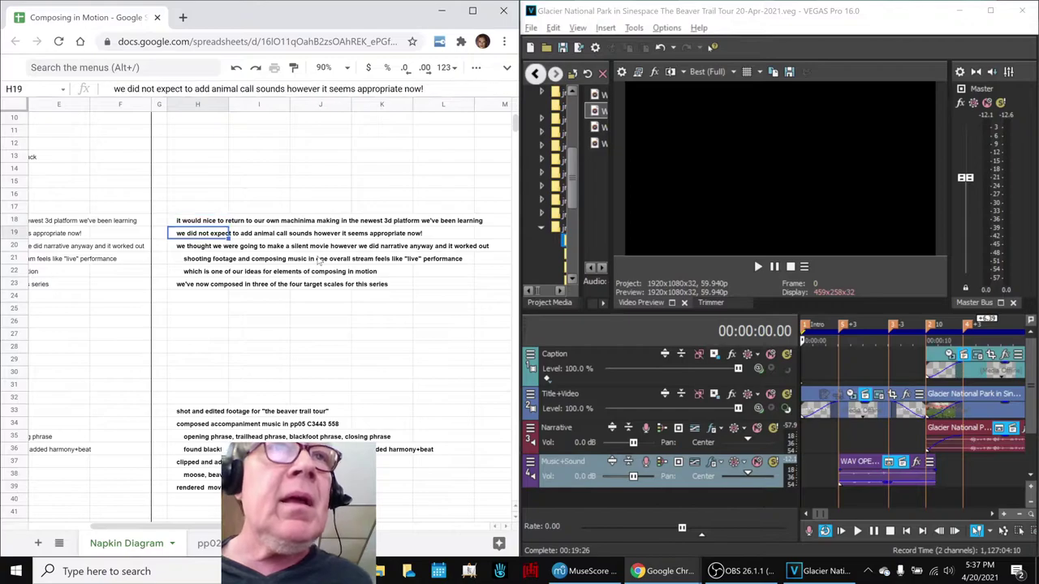
key("Down")
key("Down")
key("Down")
key("Down")
key("Down")
key("Down")
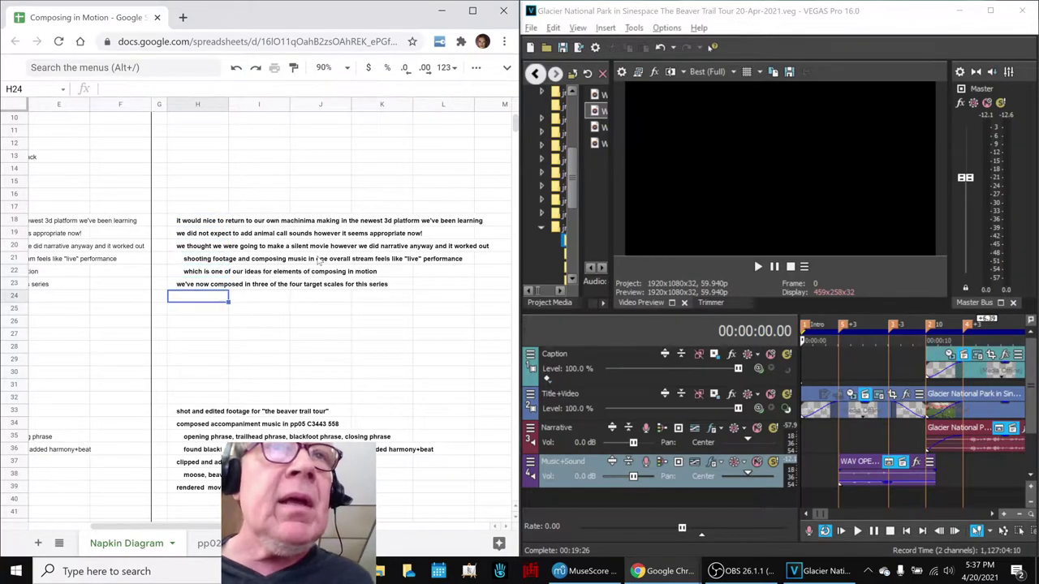
key("Down")
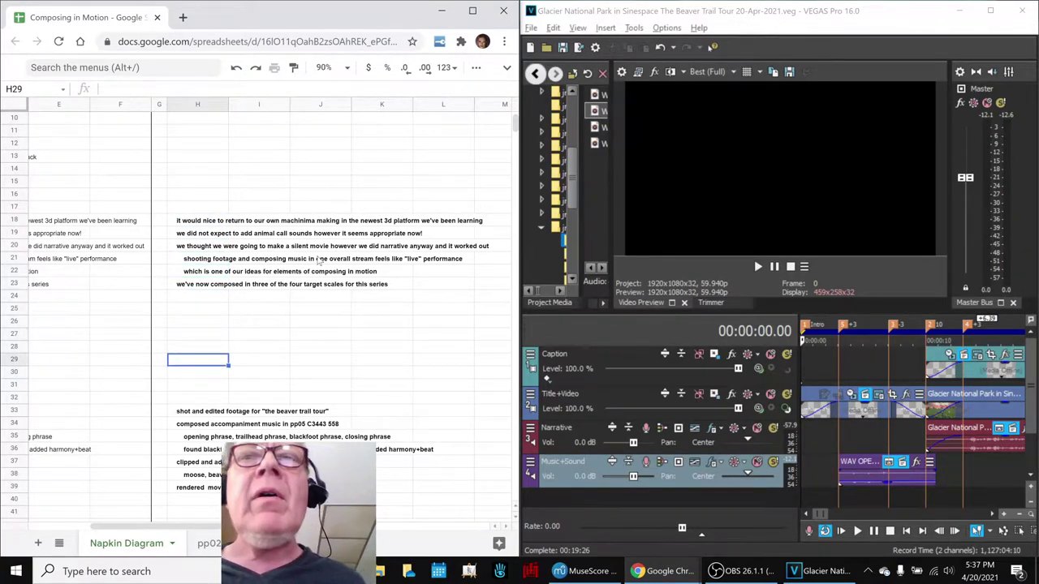
Switch to MuseScore and play the Closing Phrase accompaniment starting at measure 15
left_click(585, 572)
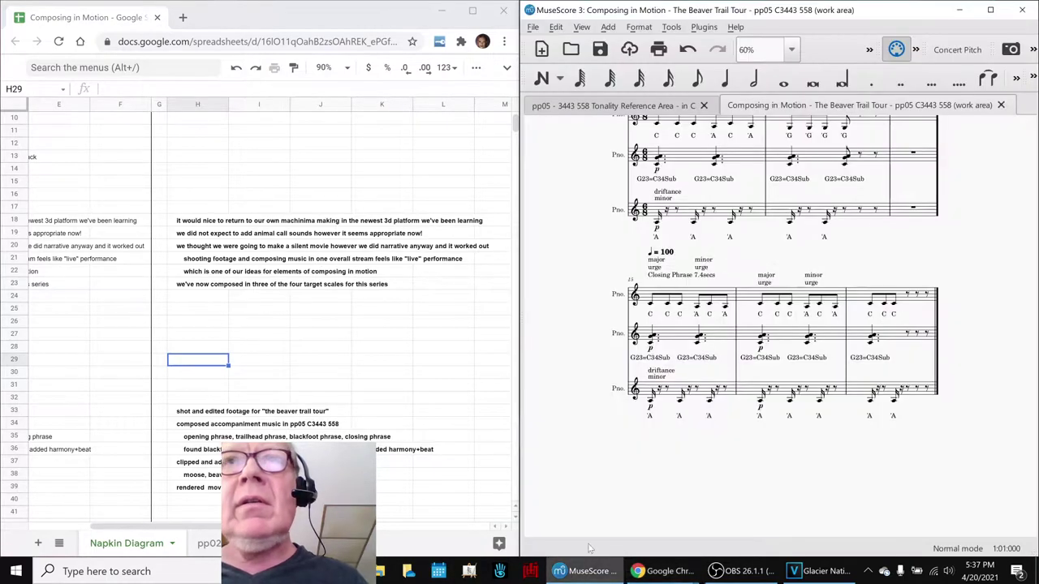
left_click(674, 337)
left_click(583, 332)
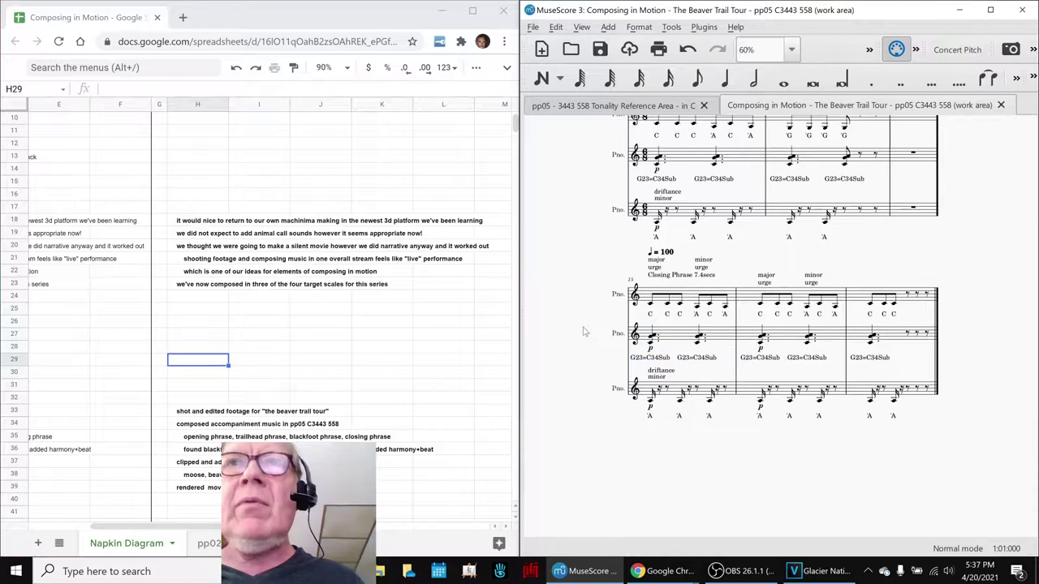
key("space")
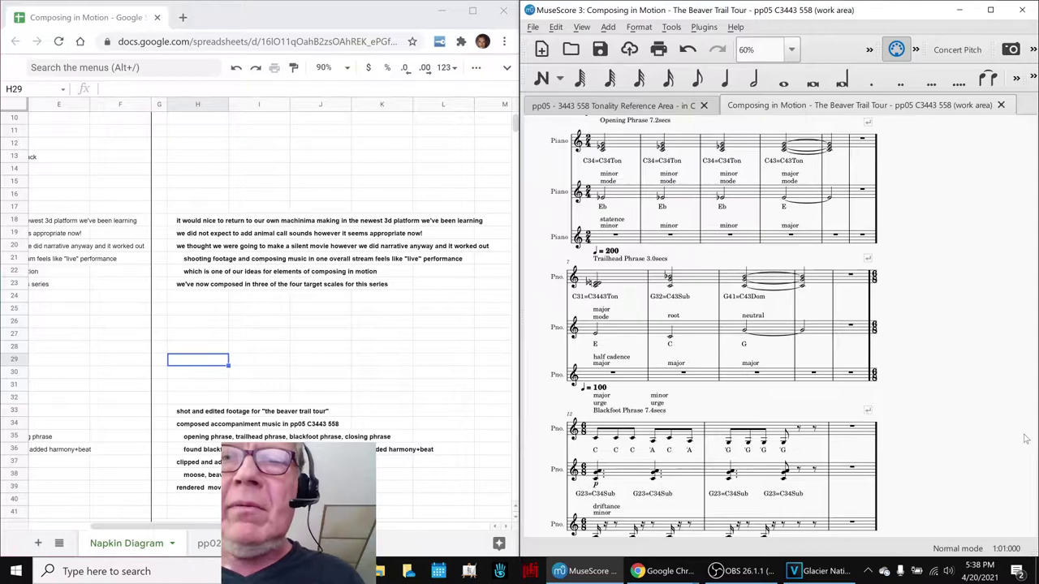
Return to the score's first note in measure 1, clear the selection, and go back to VEGAS Pro
key("ctrl+Home")
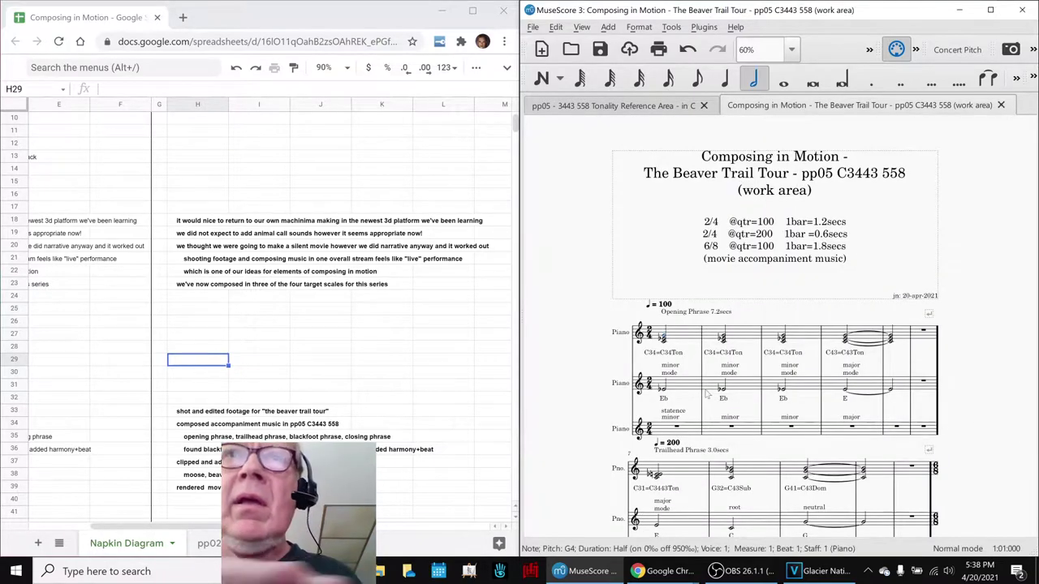
key("Escape")
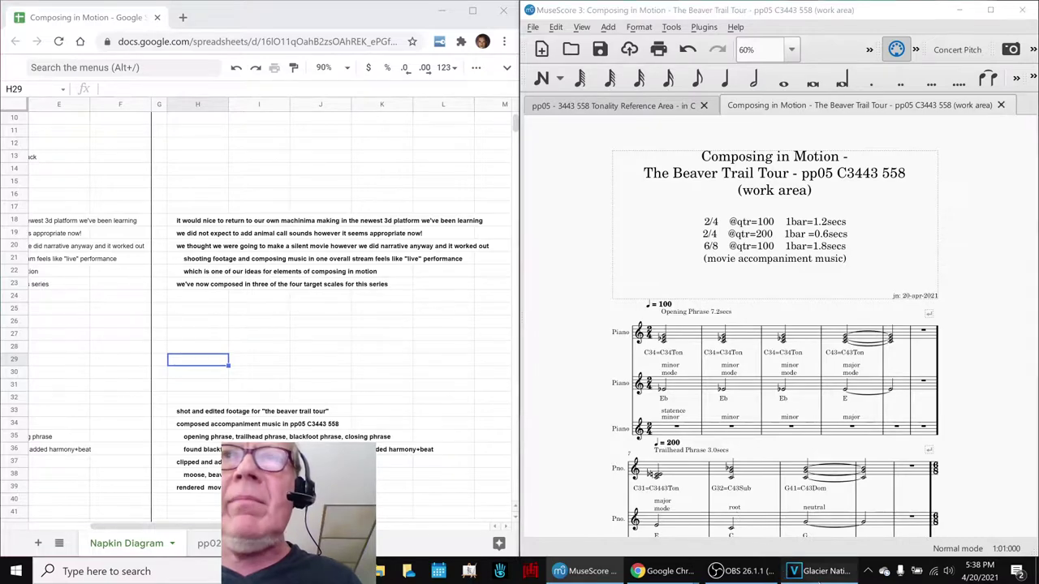
left_click(822, 572)
Maximize VEGAS Pro and move the track selection from Title+Video up to Caption
left_click(990, 11)
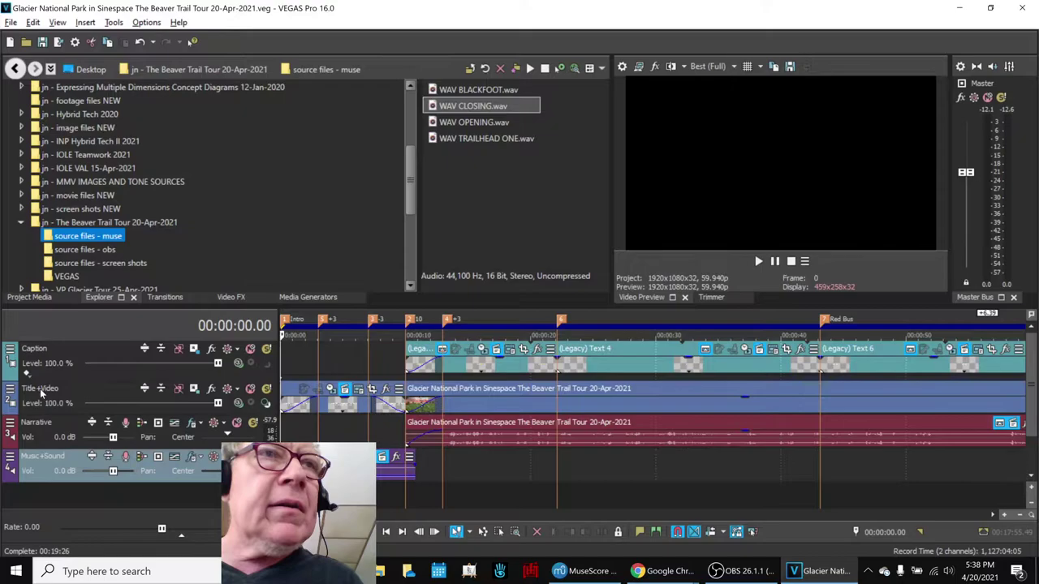
left_click(40, 389)
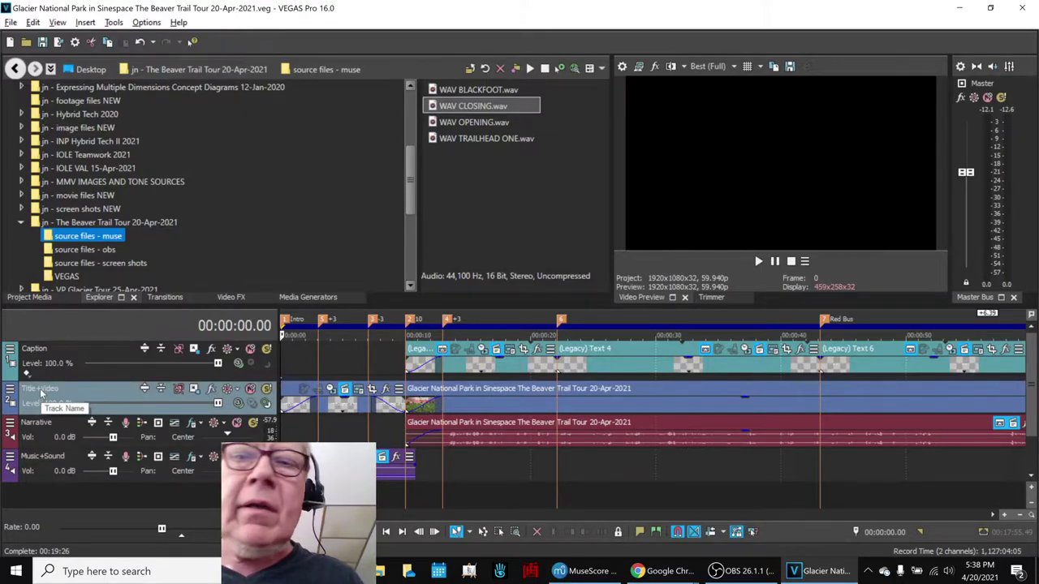
key("Up")
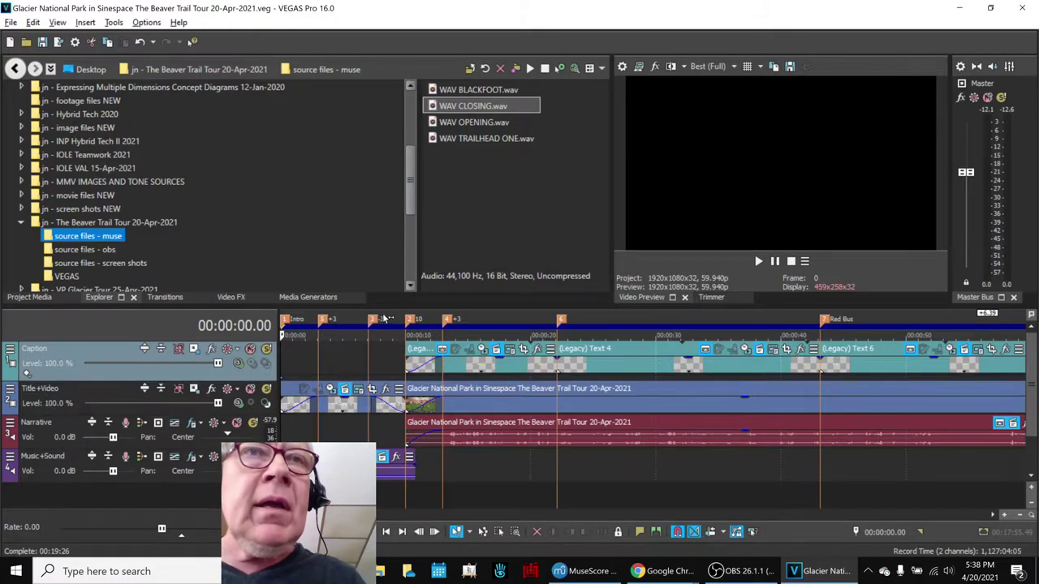
Preview the tour from the 13-second +3 marker to 25 seconds, then replay it from the Intro
left_click(412, 324)
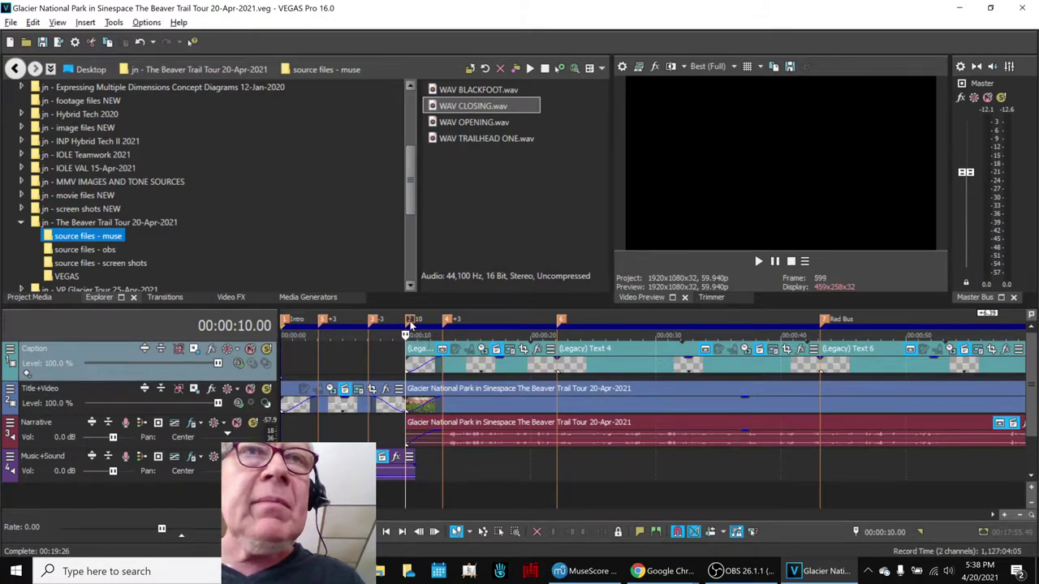
left_click(449, 323)
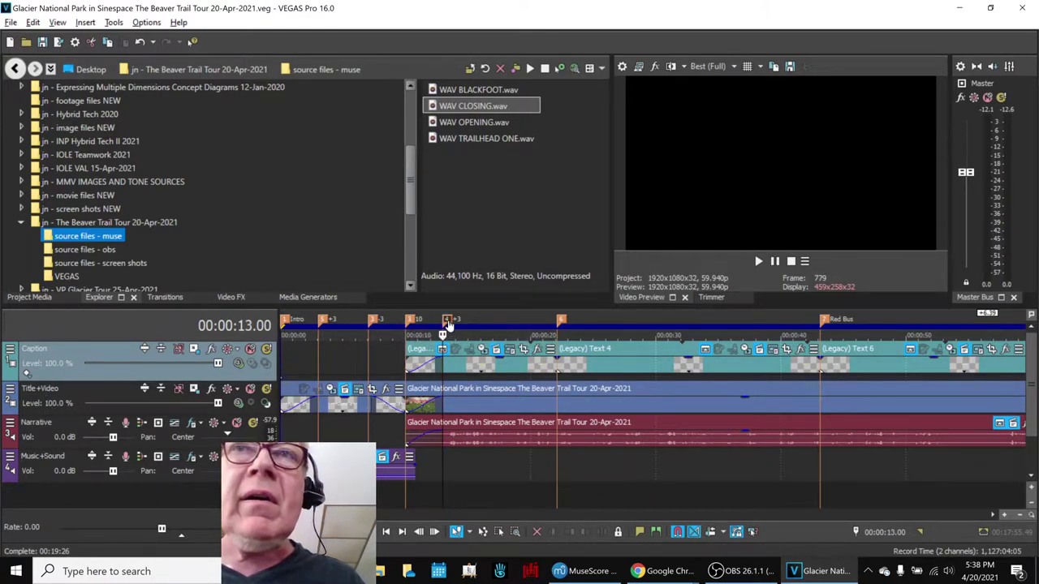
key("space")
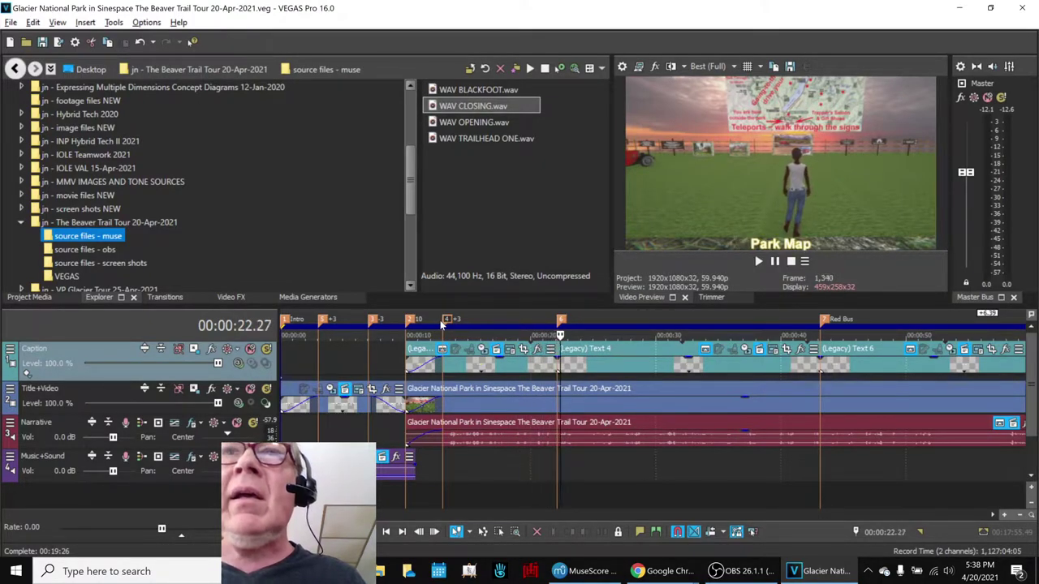
key("Return")
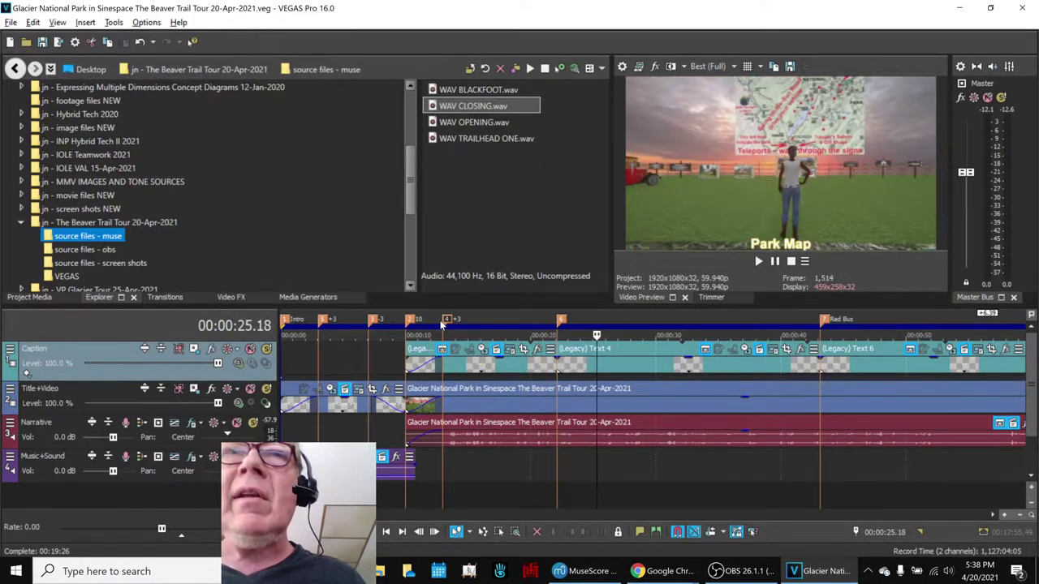
left_click(288, 325)
key("space")
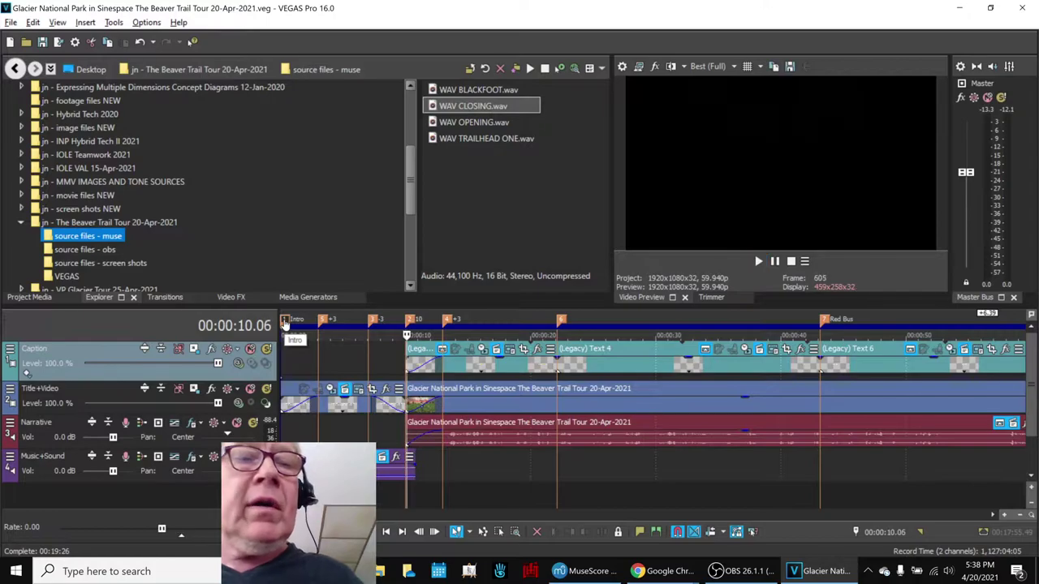
Switch to the Pentatonic Parallel Scales Checklist and read across row 12 to its composition note
key("alt+Tab")
key("Tab")
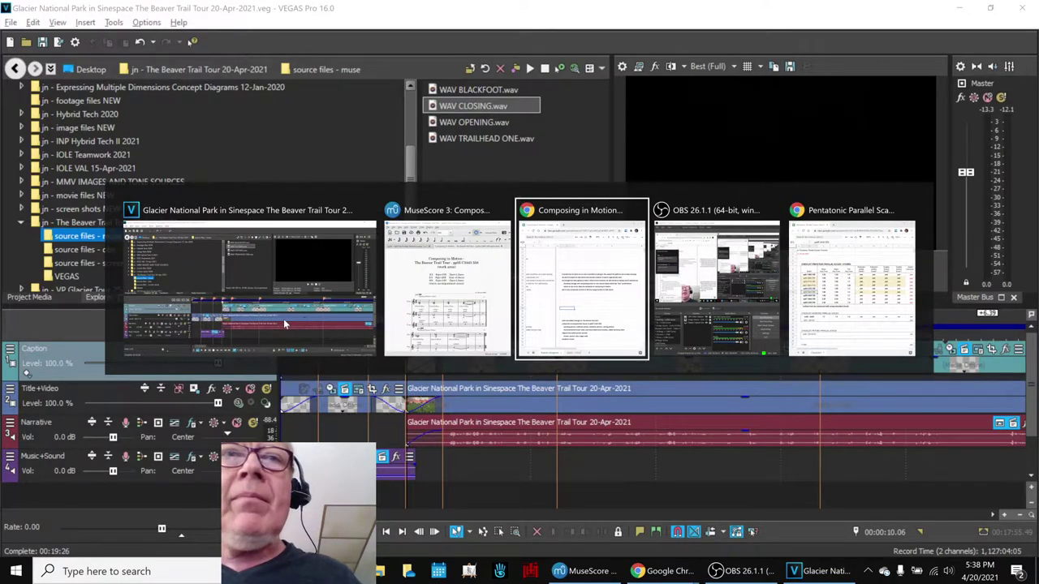
key("Tab")
key("Tab")
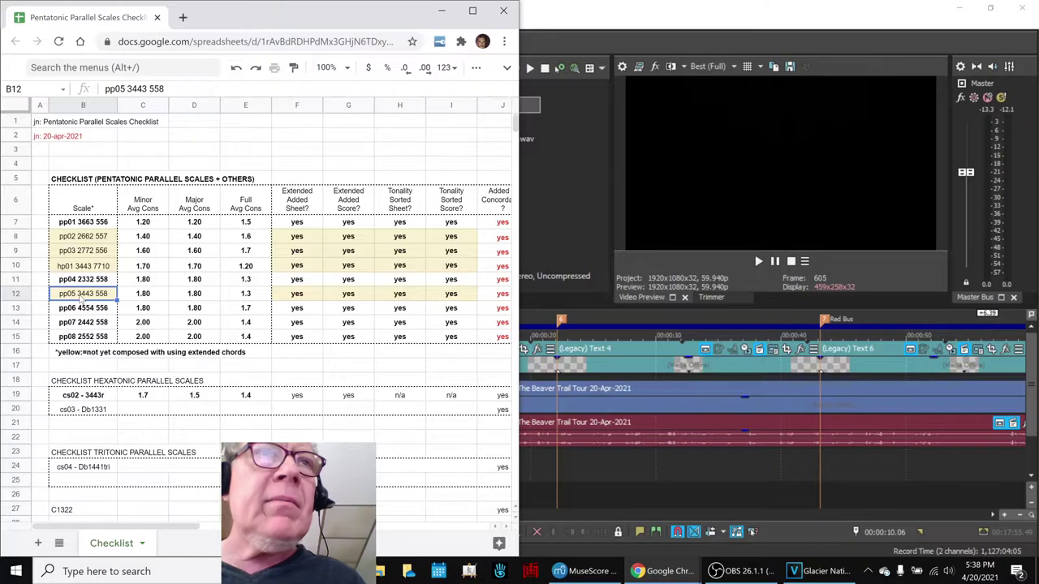
key("Right")
key("Right")
key("Right")
key("Right")
key("Right")
key("Right")
key("Right")
key("Right")
key("Right")
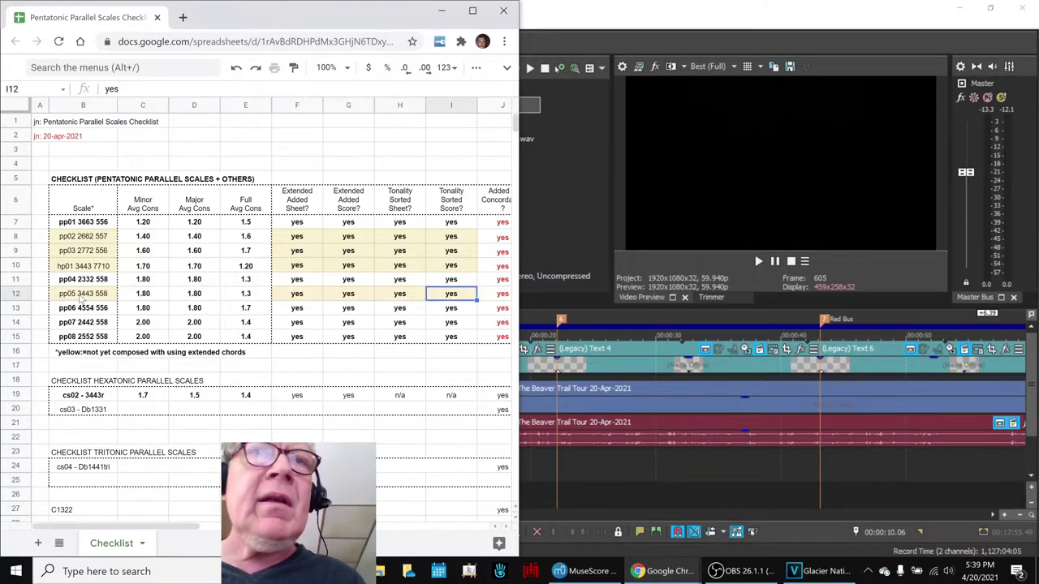
key("Right")
key("Right")
key("Right")
key("Right")
key("Right")
key("Right")
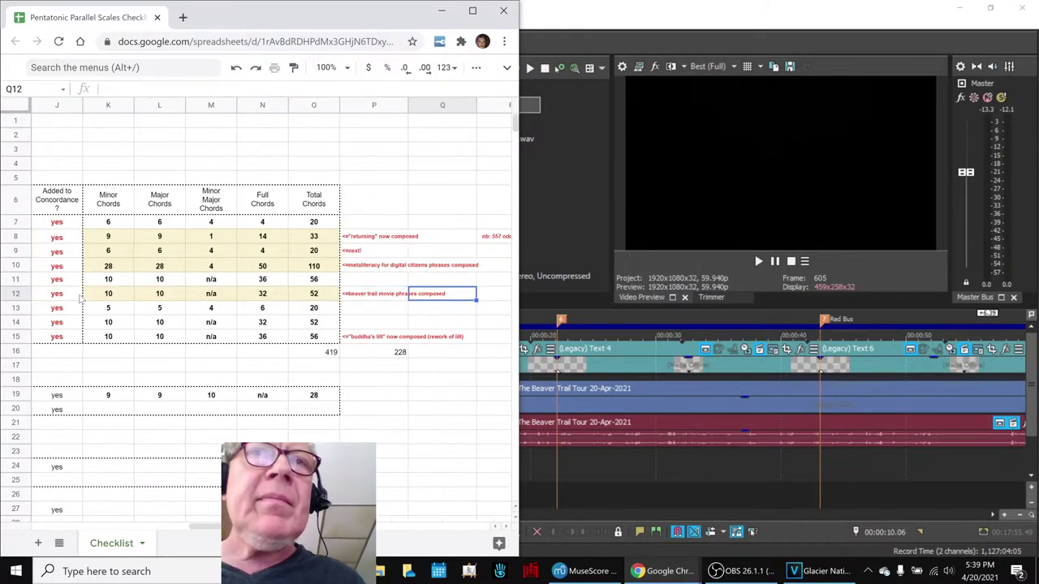
key("Left")
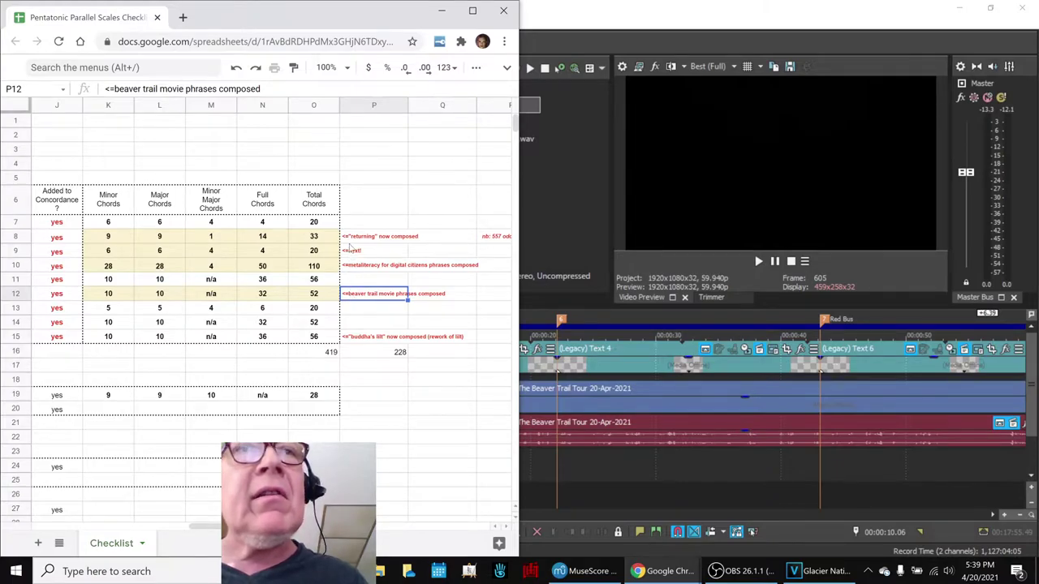
Check the total-chords formulas in O8, O10 and O12
left_click(329, 253)
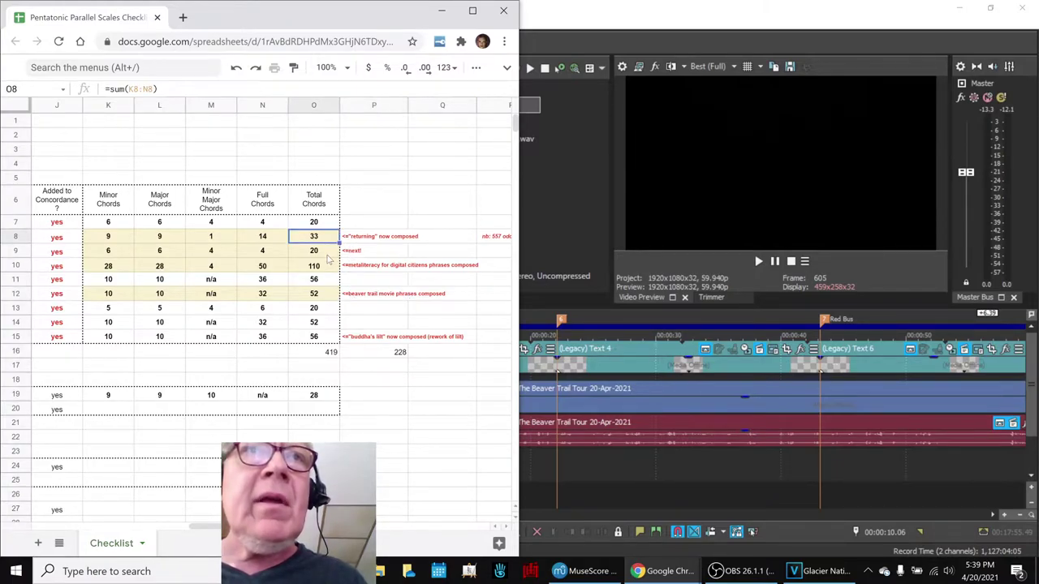
left_click(330, 270)
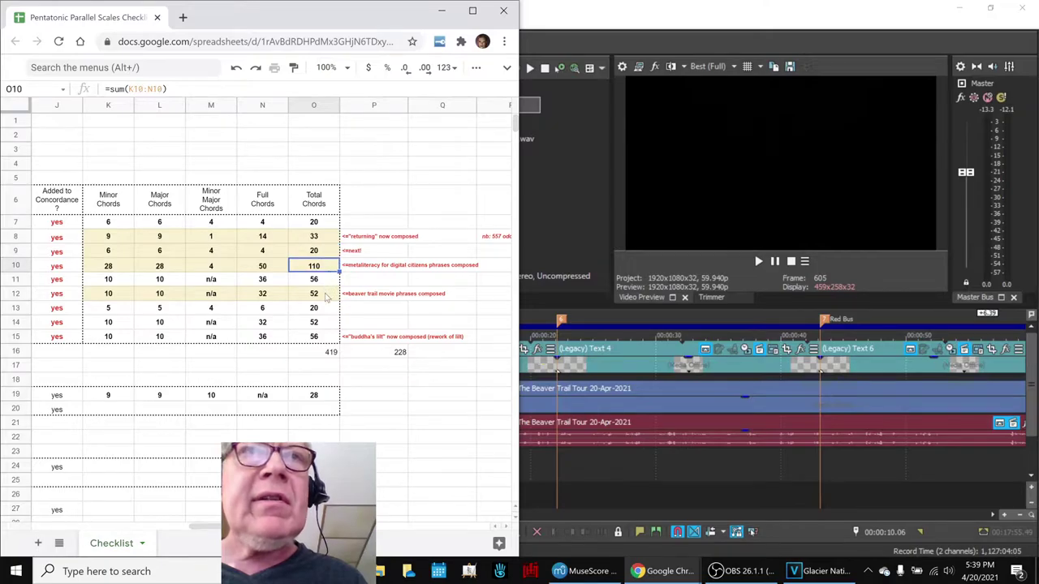
left_click(325, 296)
Read the composed notes in P8, P10 and P12 and the row 9 note, then minimize the spreadsheet
left_click(363, 240)
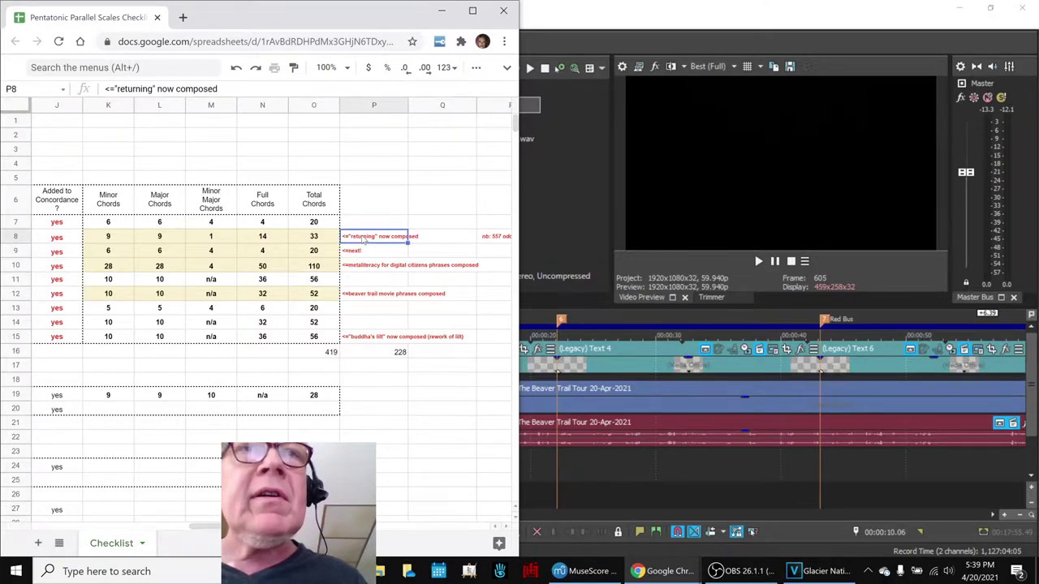
left_click(354, 268)
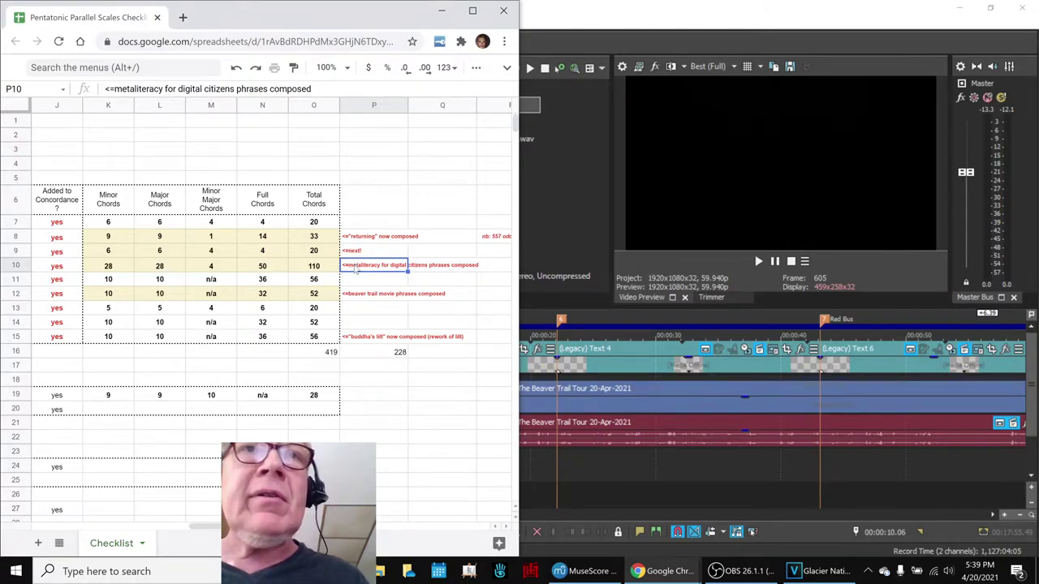
left_click(347, 297)
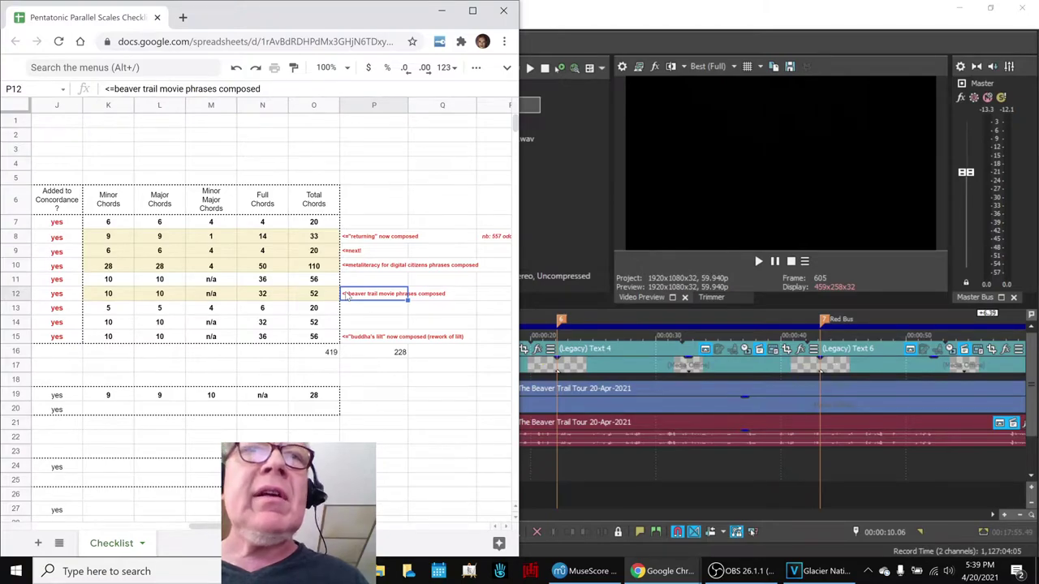
left_click(357, 258)
key("Left")
key("Left")
key("Left")
key("Left")
key("Left")
key("Left")
key("Left")
key("Left")
key("Left")
key("Left")
key("Left")
key("Left")
key("Left")
key("Left")
key("Left")
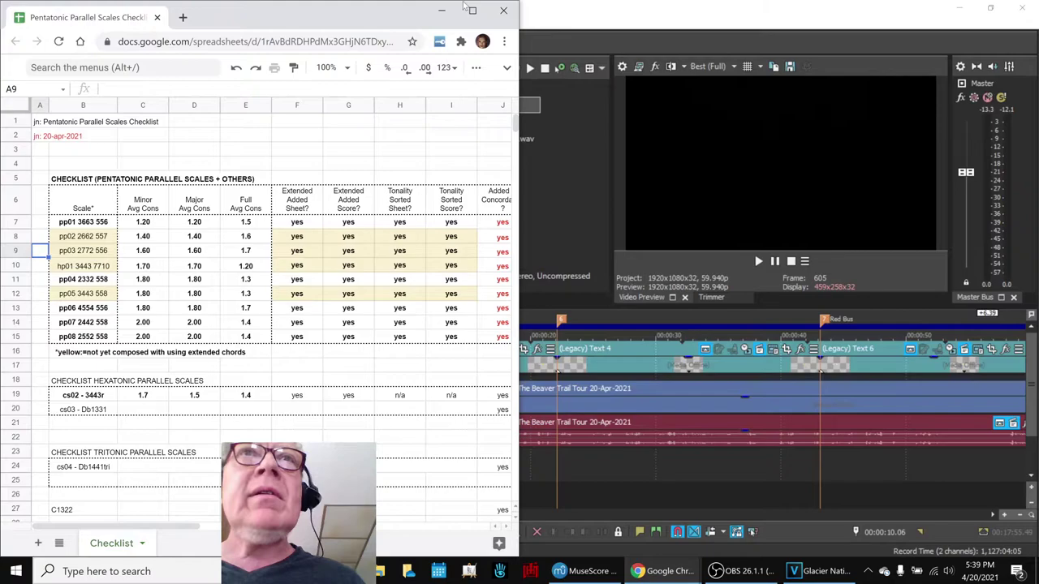
left_click(441, 9)
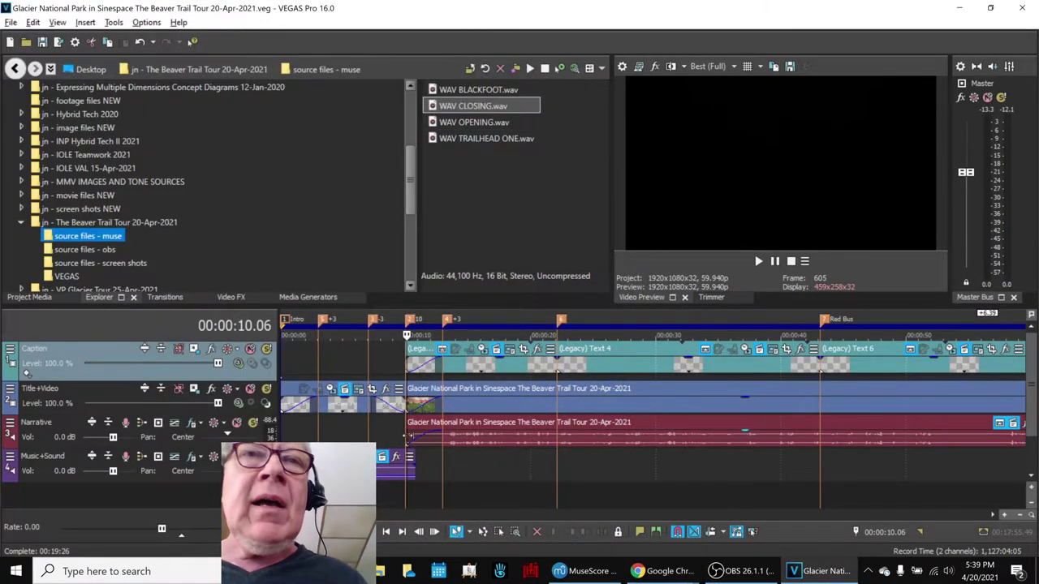
Bring up the Beaver Trail Tour score and play the Opening Phrase from measure 1 through the first system
left_click(583, 572)
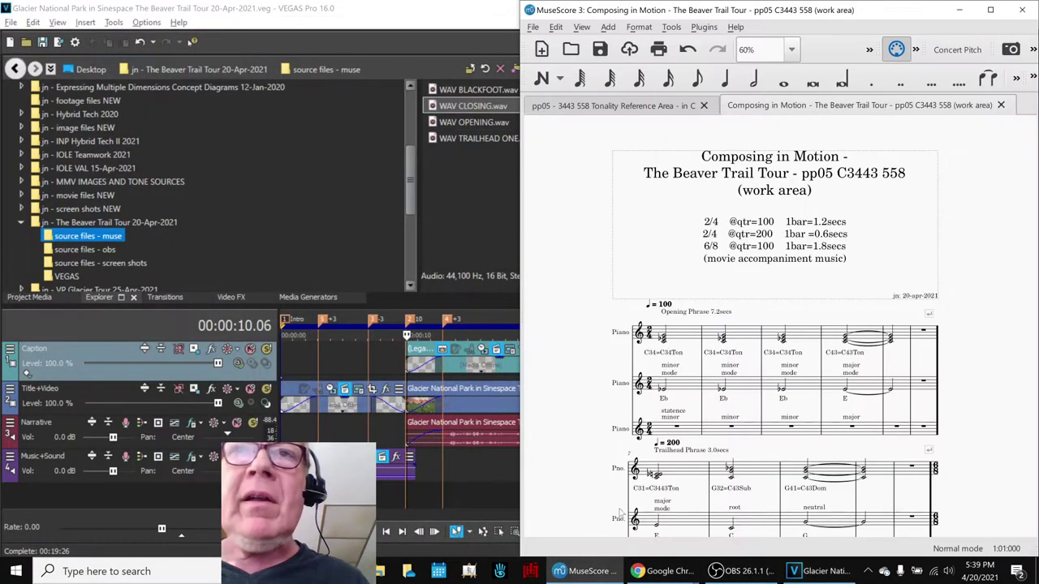
left_click(683, 337)
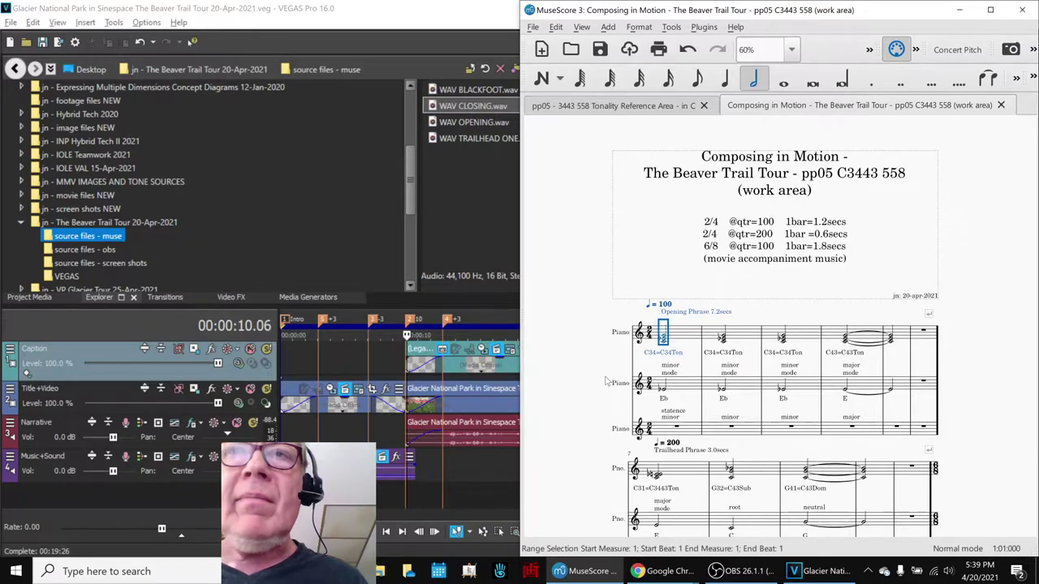
key("space")
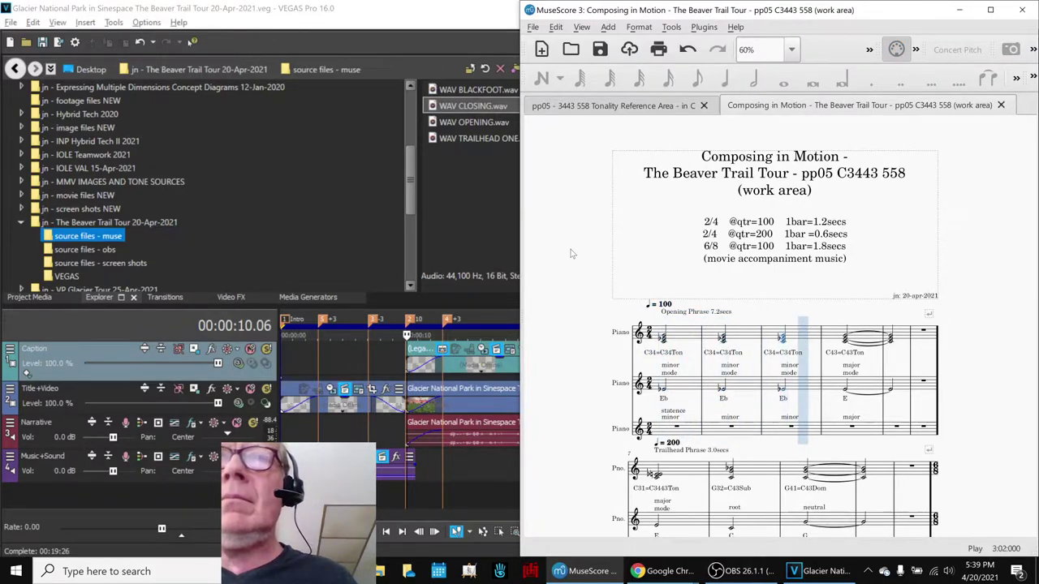
key("space")
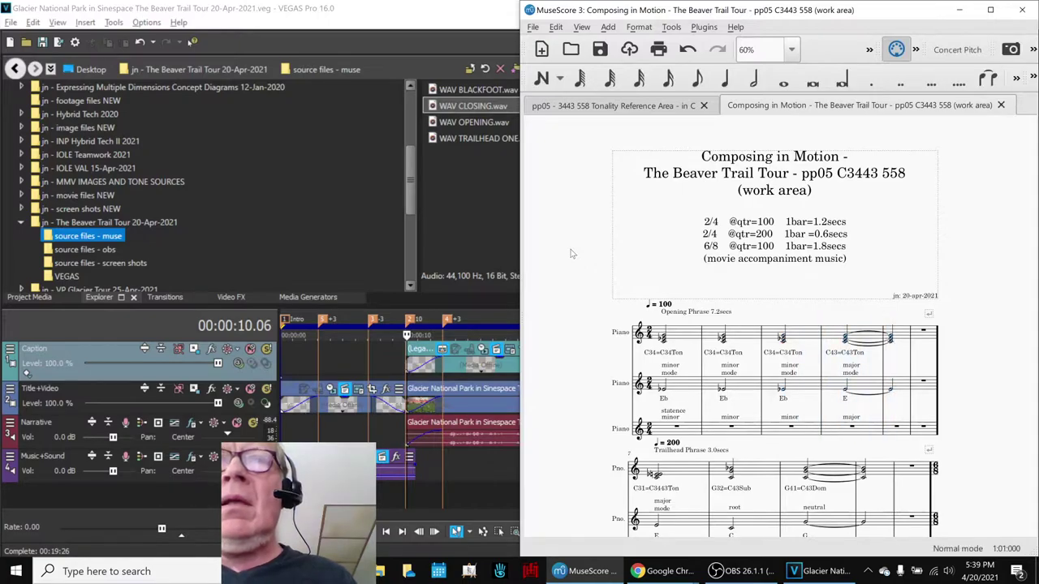
Inspect measures 1 and 4 on the second piano staff and measure 1 on the third
left_click(858, 181)
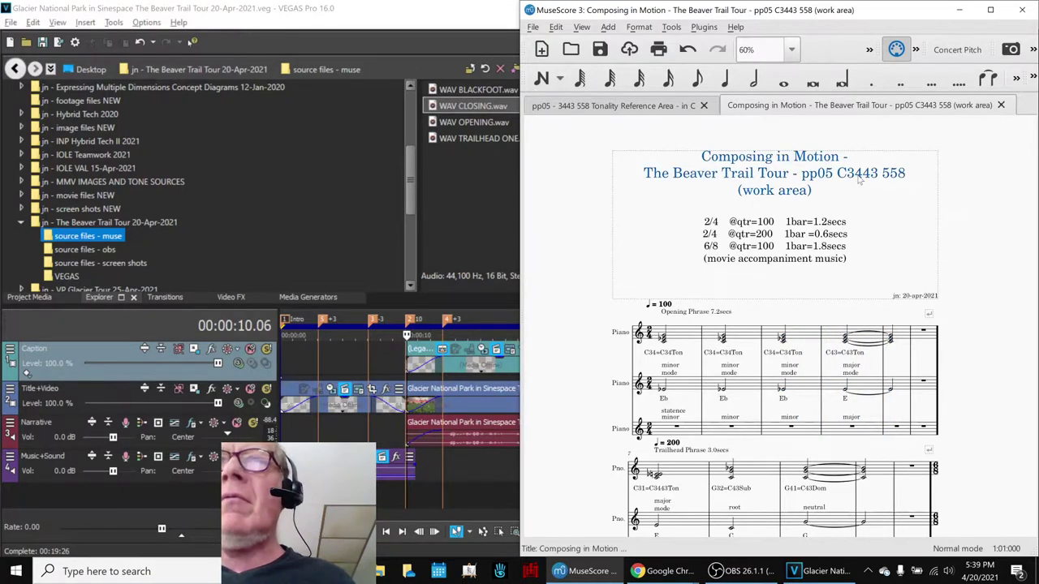
key("Escape")
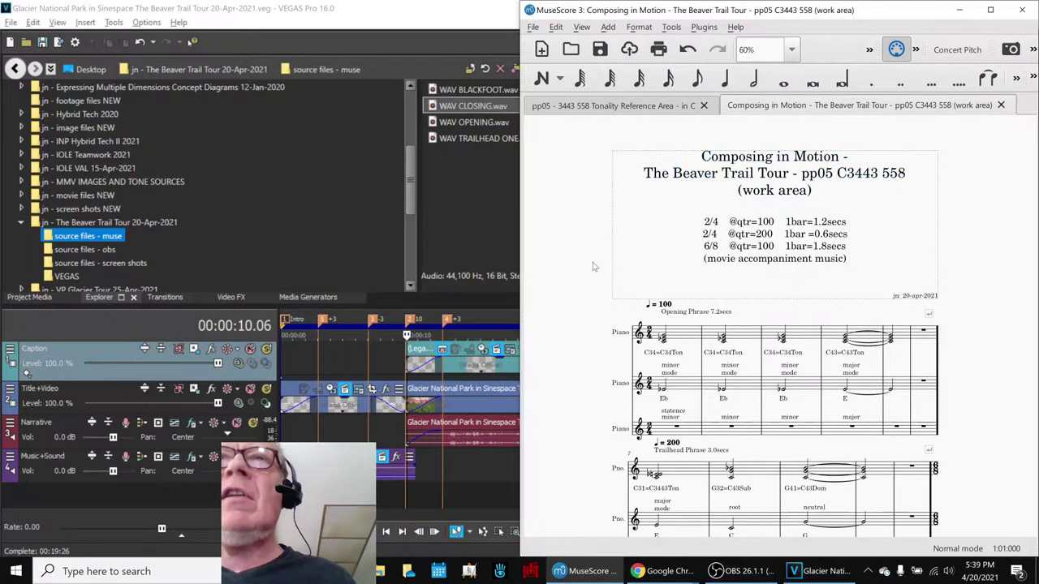
scroll(592, 266, "down", 3)
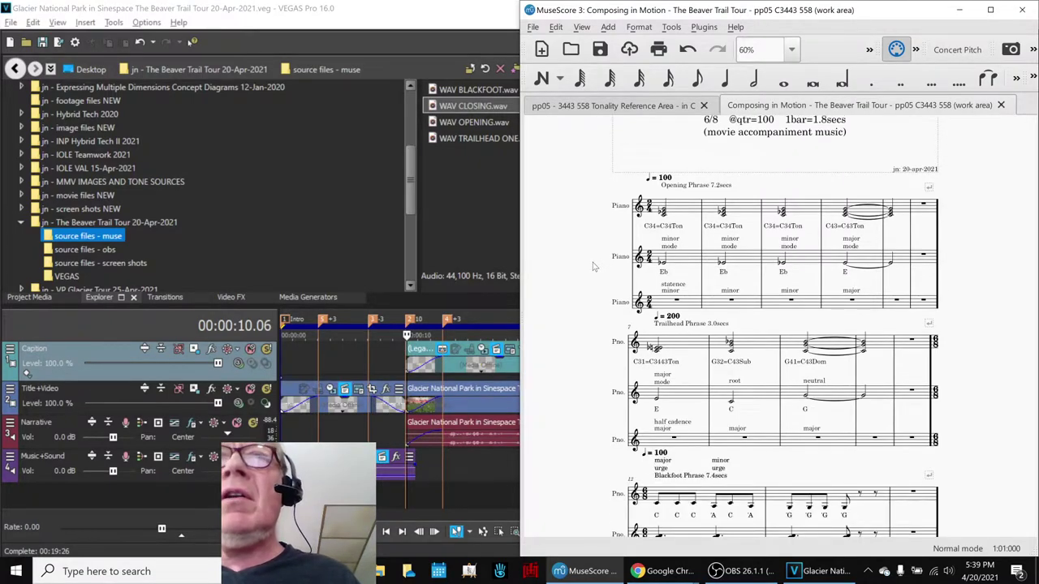
left_click(691, 262)
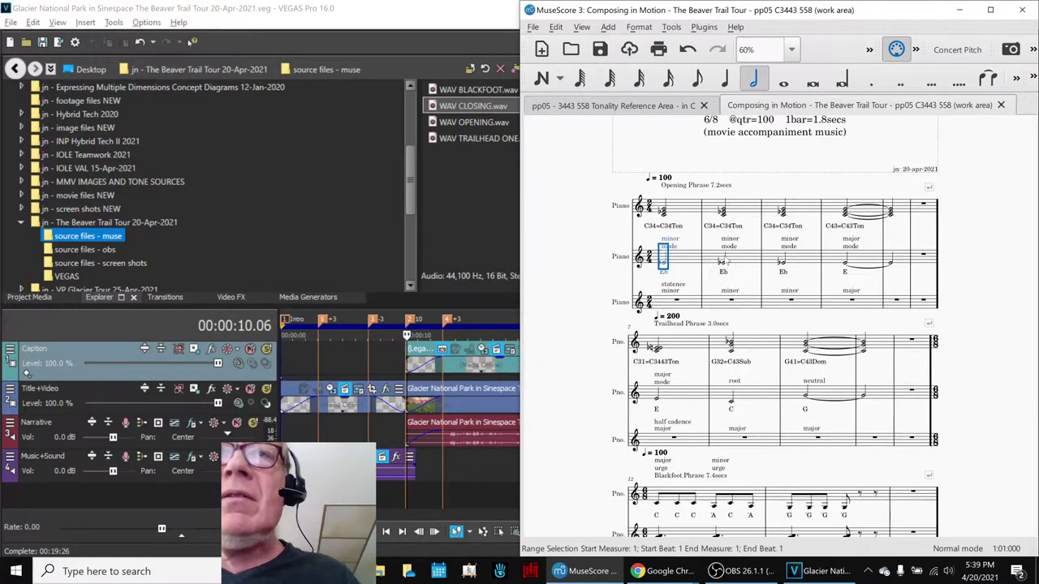
left_click(837, 258)
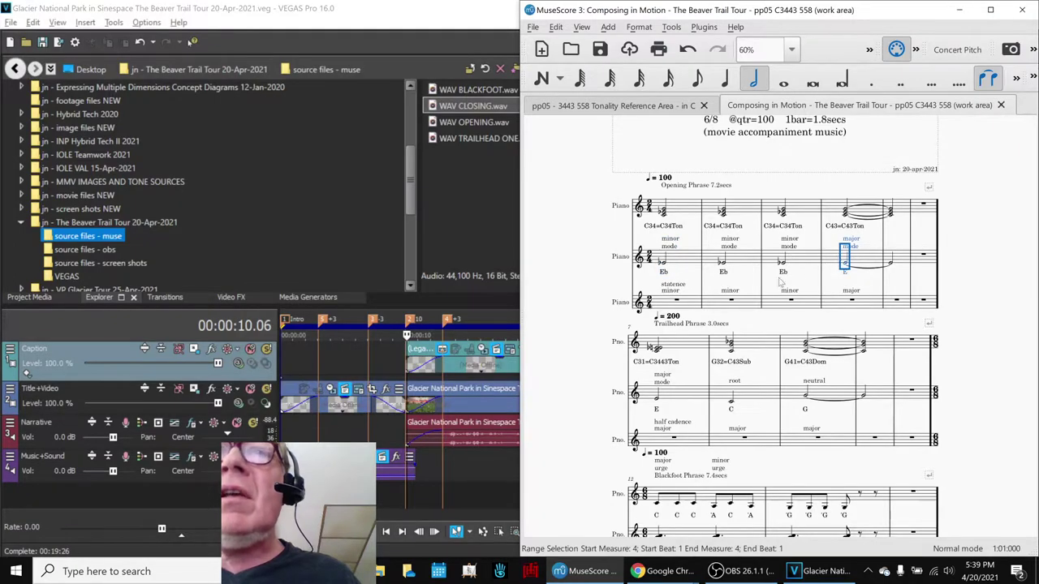
left_click(695, 300)
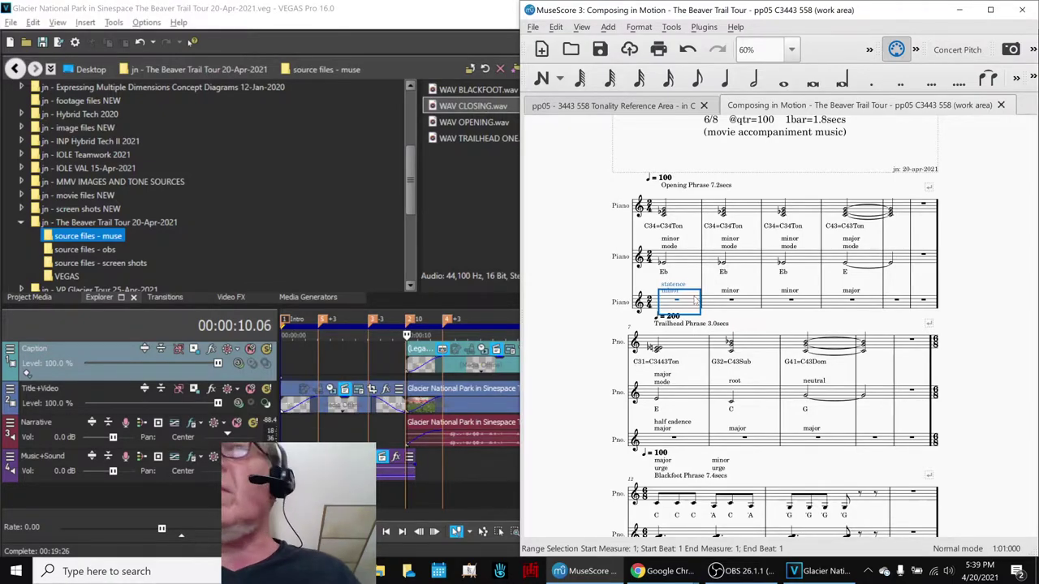
Preview from Beaver Trail Teleport Entry, park on the Trailhead marker at 00:02:11.09, and return to MuseScore
left_click(474, 316)
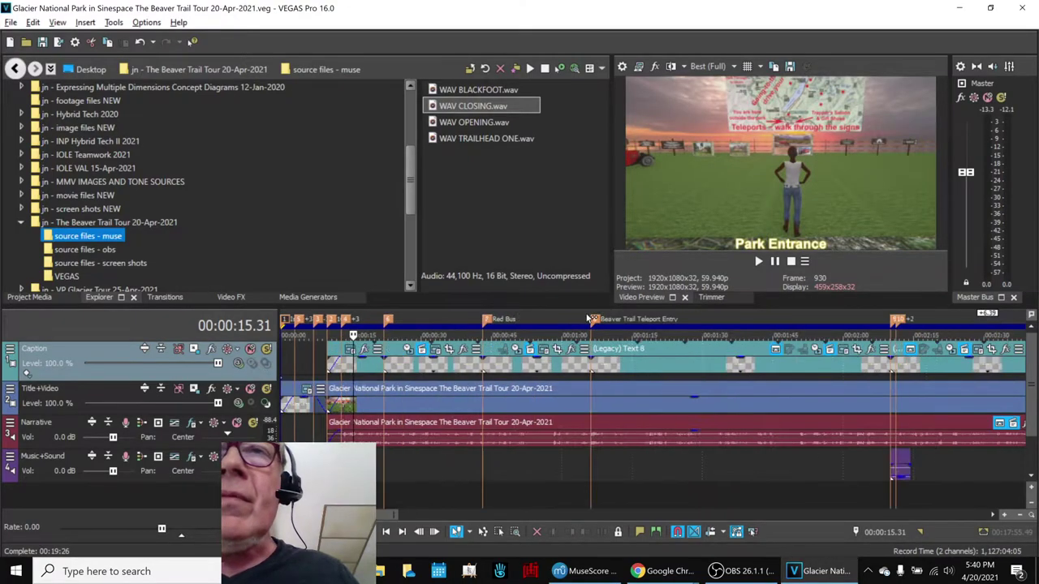
scroll(568, 324, "down", 3)
left_click(679, 323)
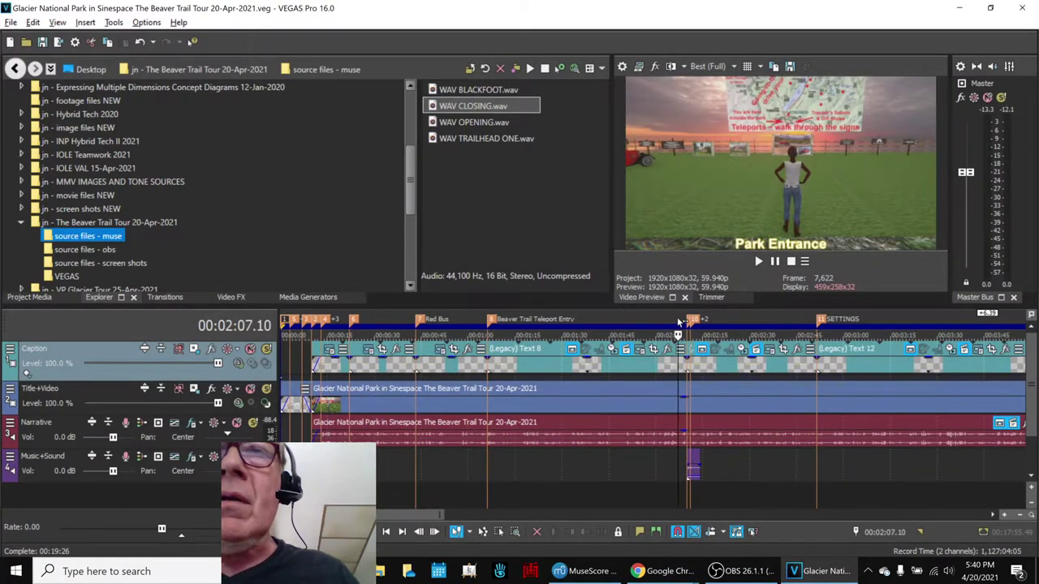
left_click(758, 261)
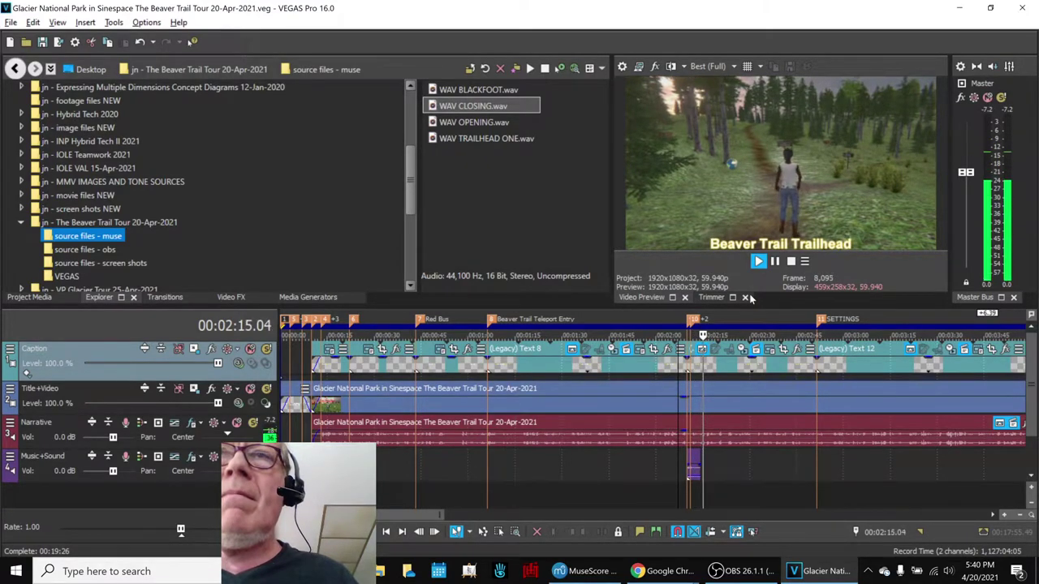
key("space")
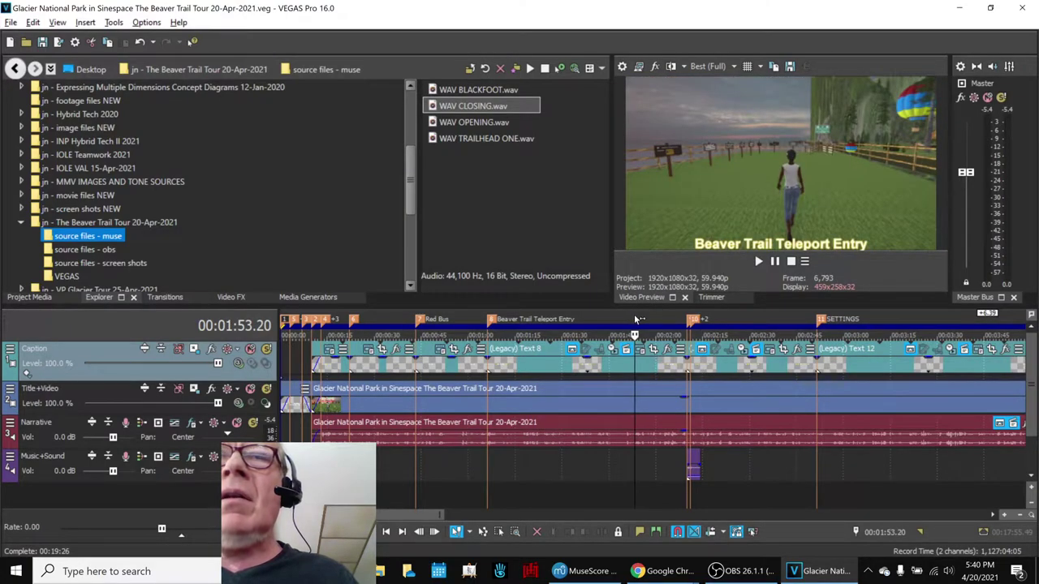
left_click(693, 322)
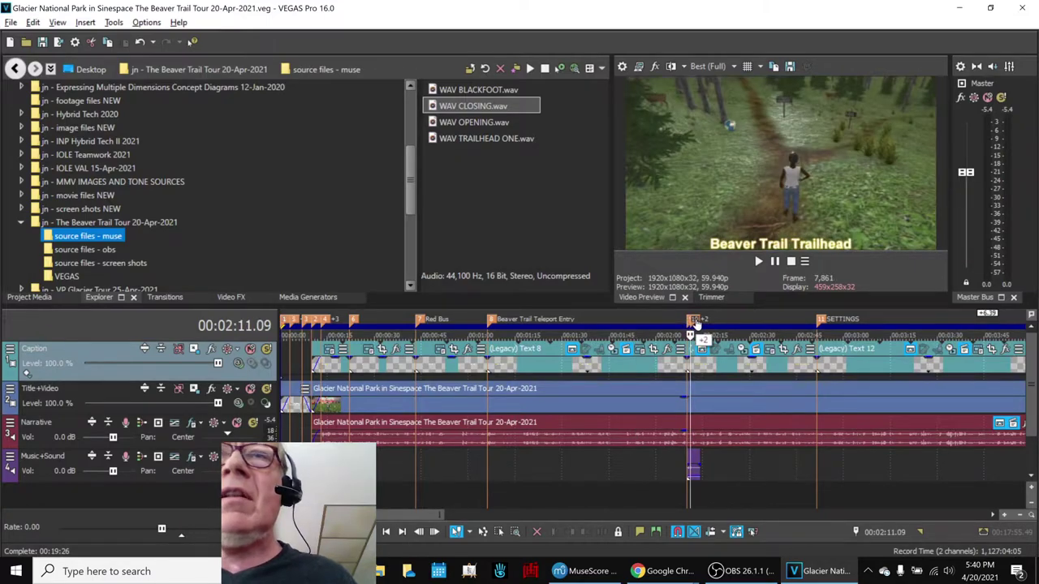
key("alt+Tab")
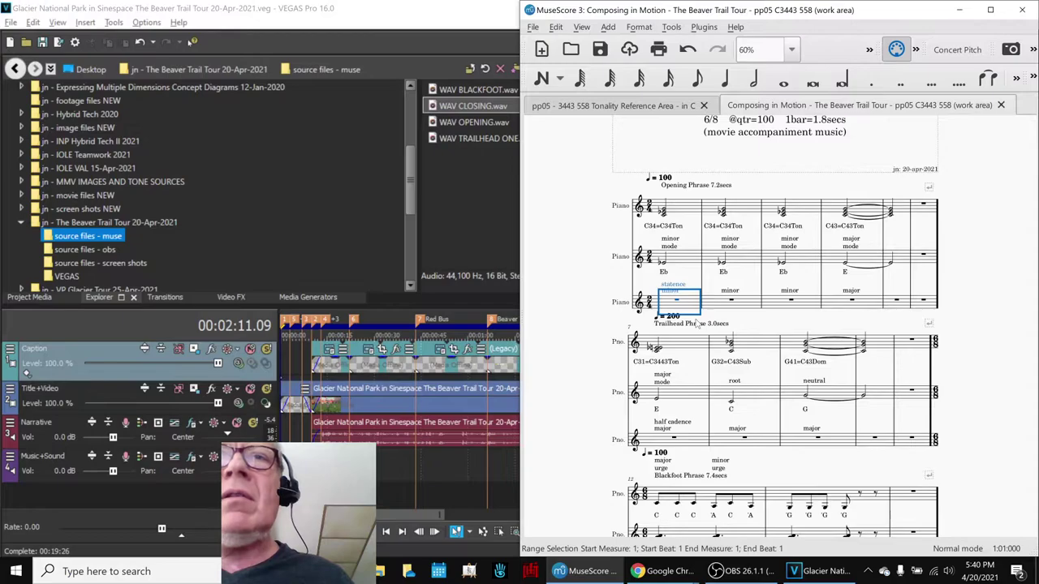
Step through the top-staff Trailhead Phrase chords in measures 7, 8 and 9
key("ctrl+Down")
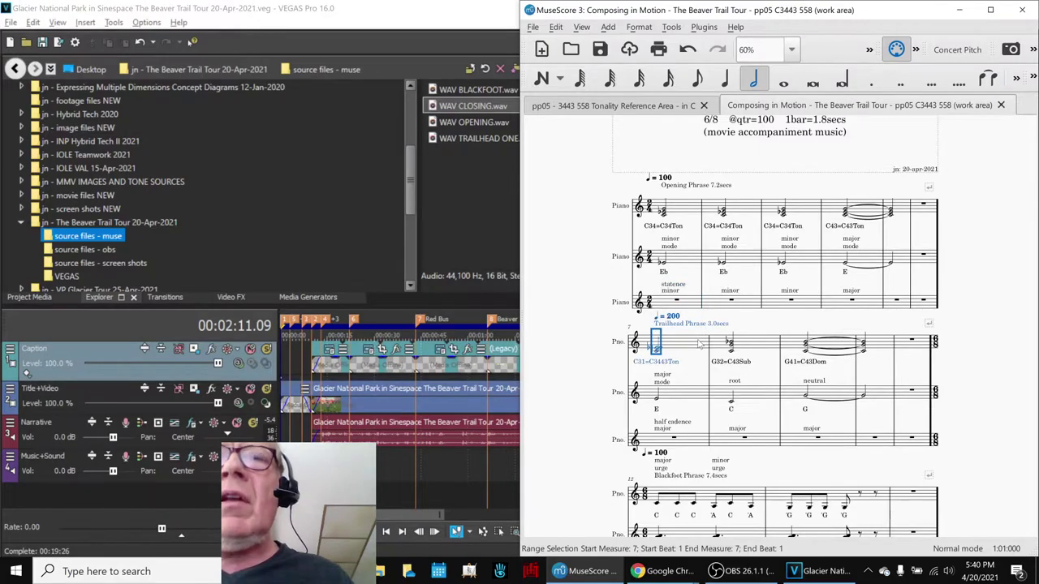
left_click(689, 447)
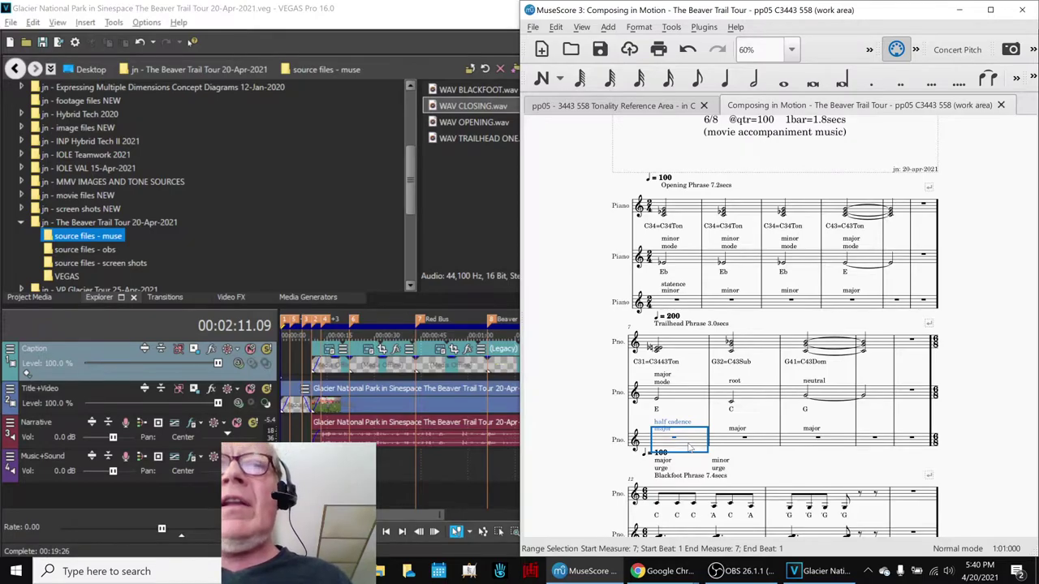
left_click(791, 344)
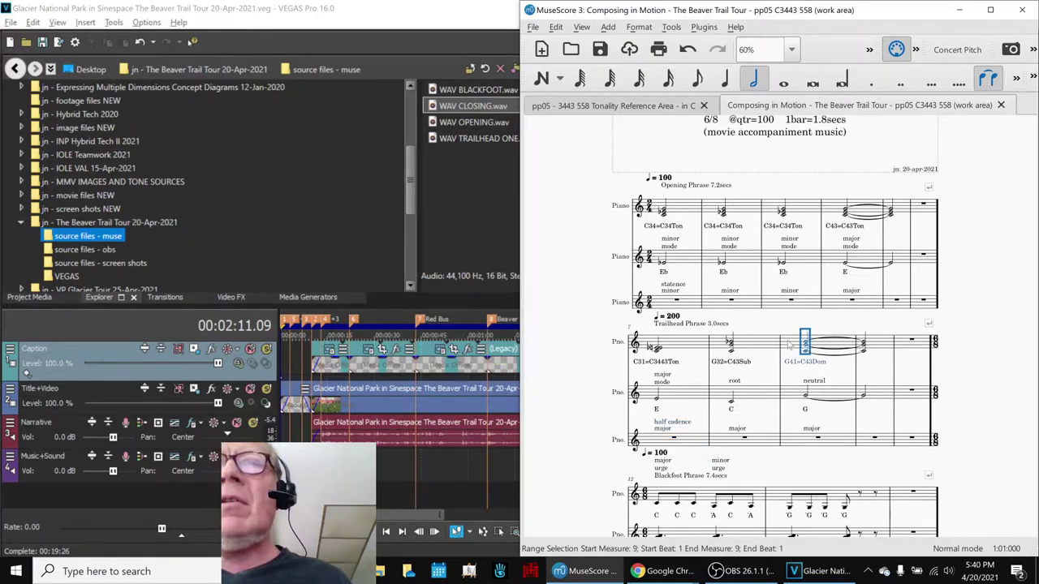
left_click(660, 345)
key("Right")
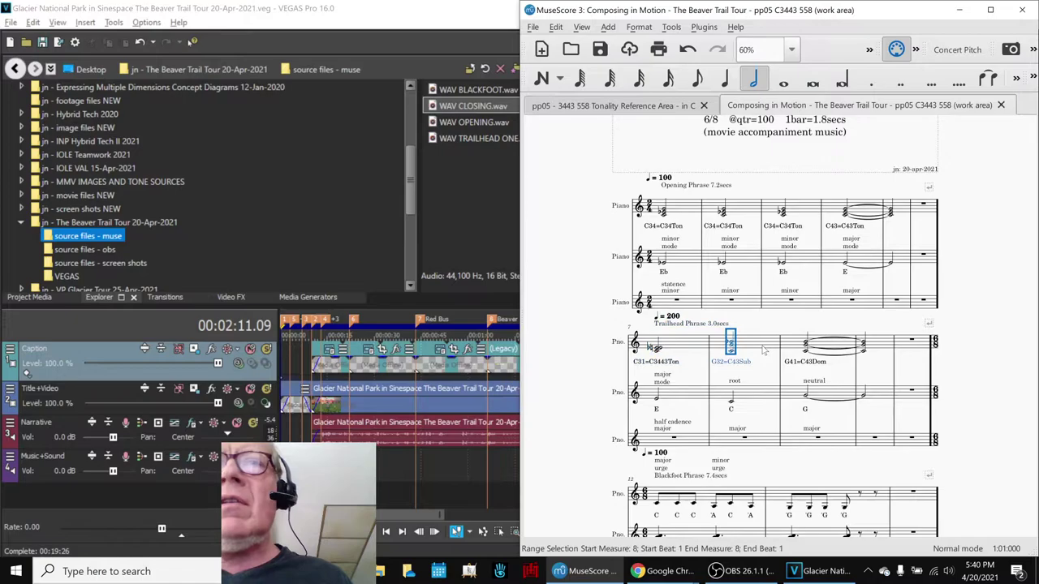
left_click(791, 342)
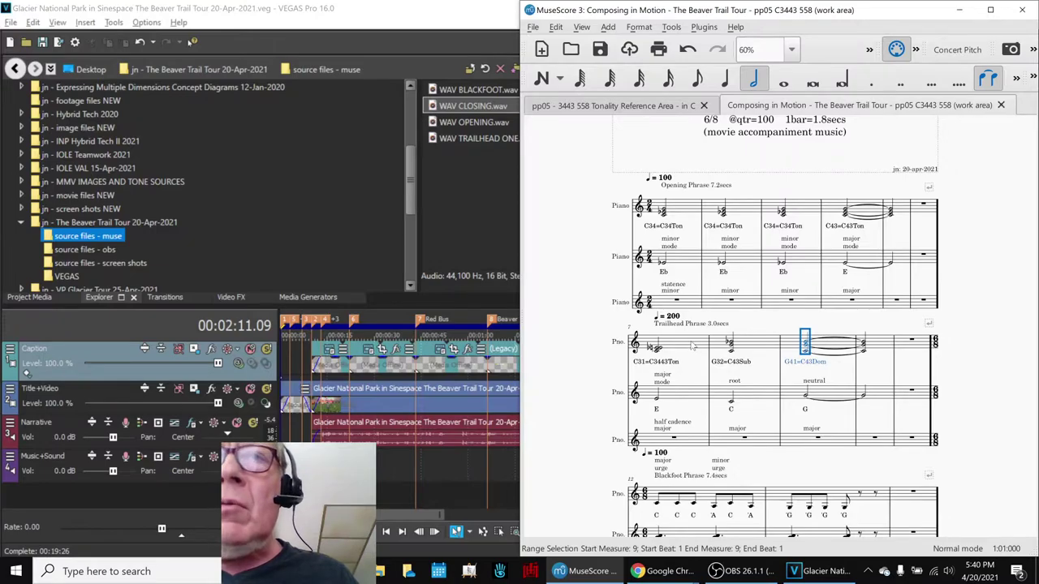
key("Left")
key("Left")
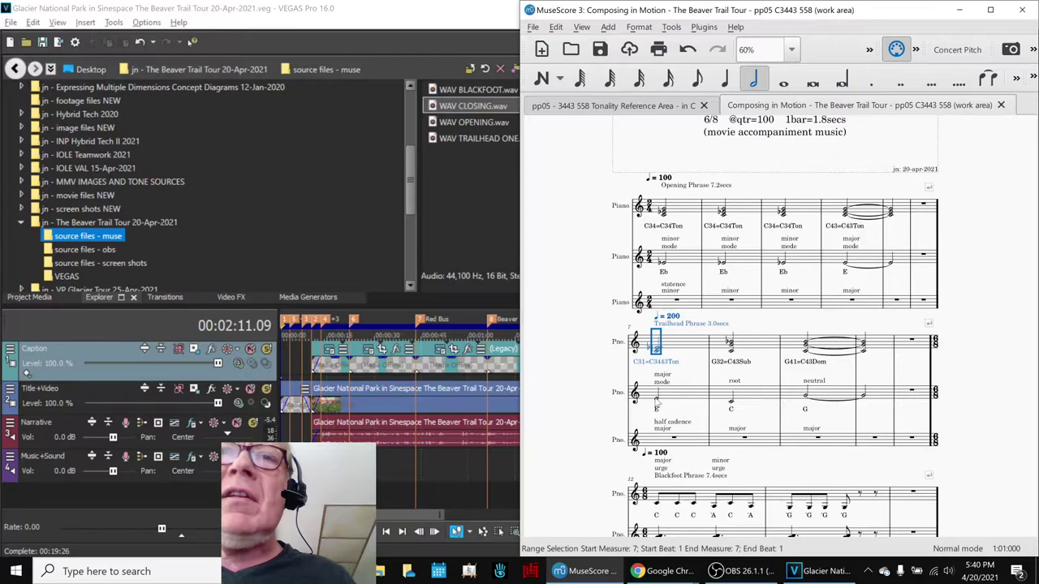
Check the middle-staff notes E, C and G in measures 7–9, then show the Piano Keyboard panel
left_click(658, 401)
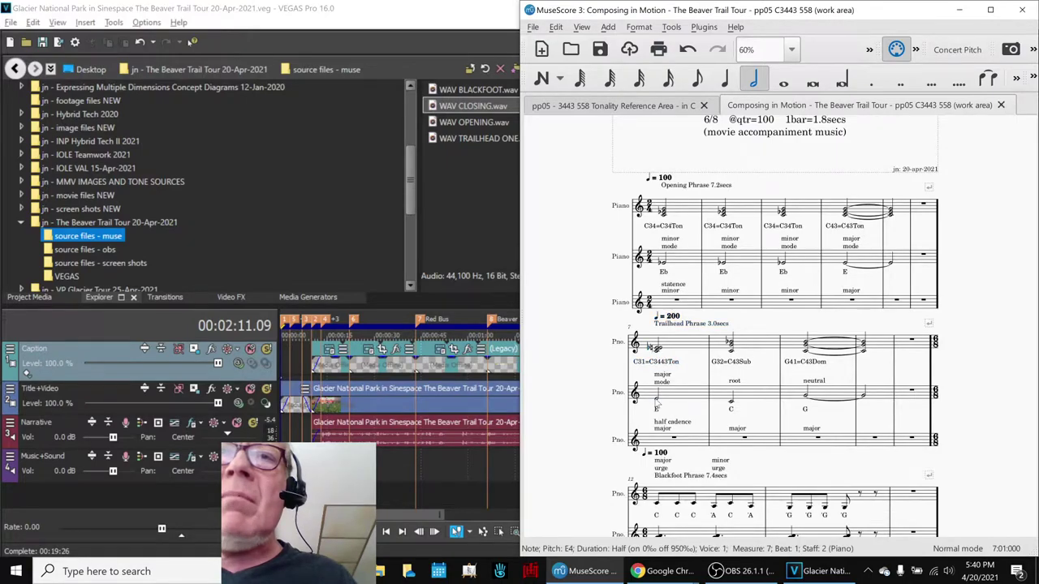
left_click(732, 402)
left_click(805, 397)
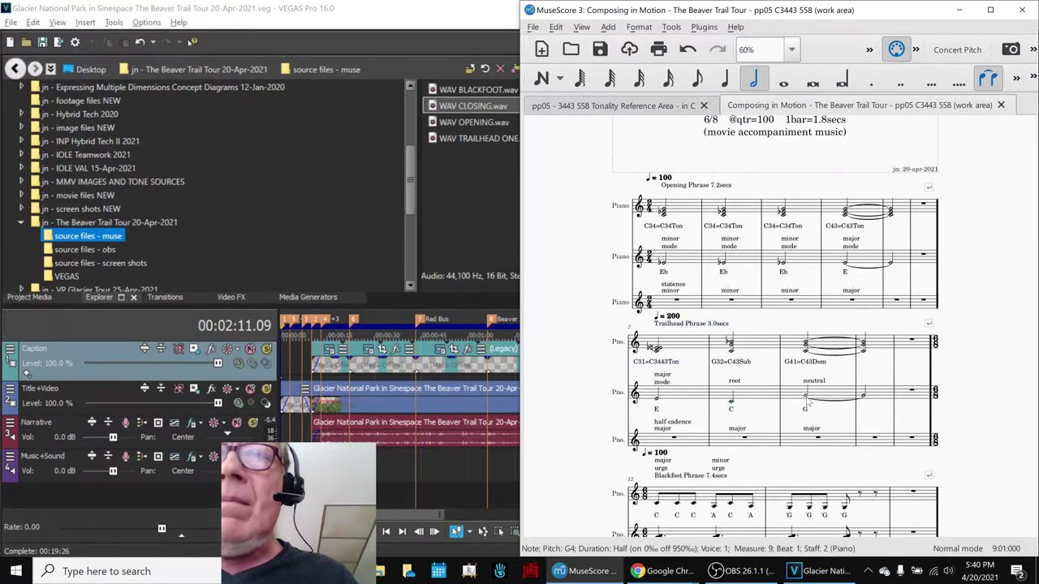
left_click(691, 346)
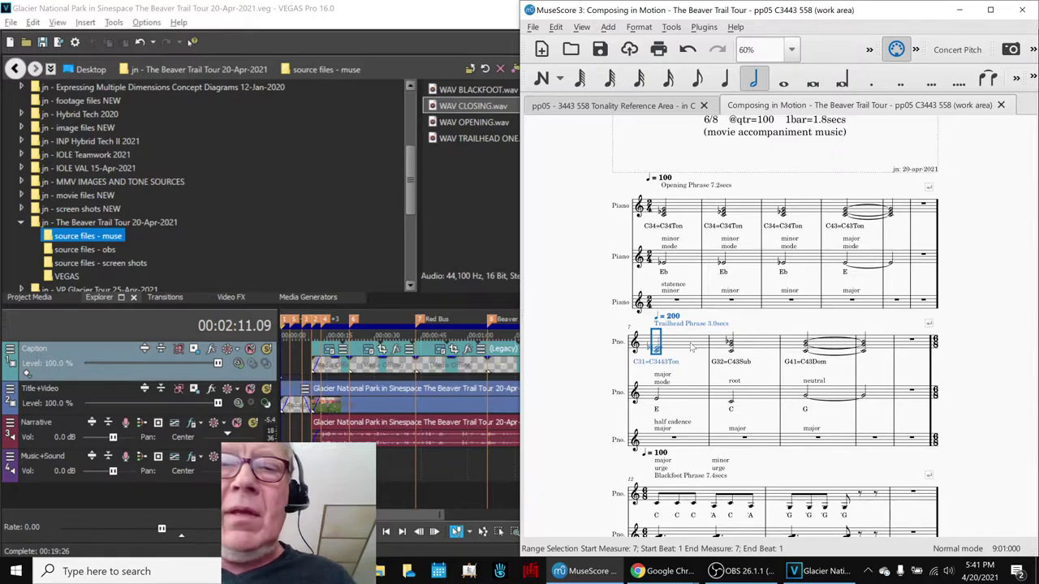
key("p")
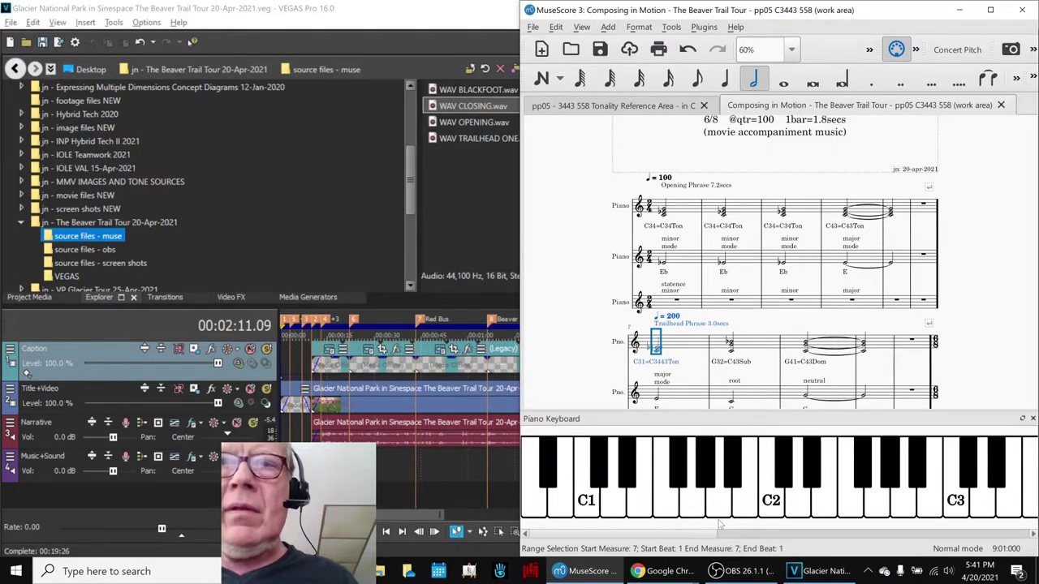
Play the Opening Phrase from measure 1 and stop it
left_click_drag(713, 535, 834, 537)
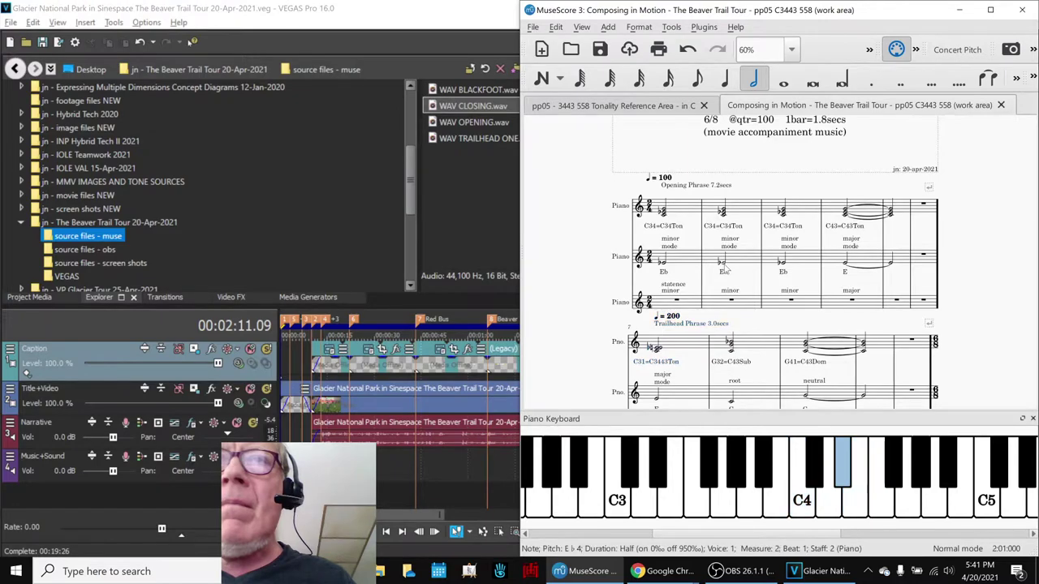
double_click(721, 263)
left_click(696, 306)
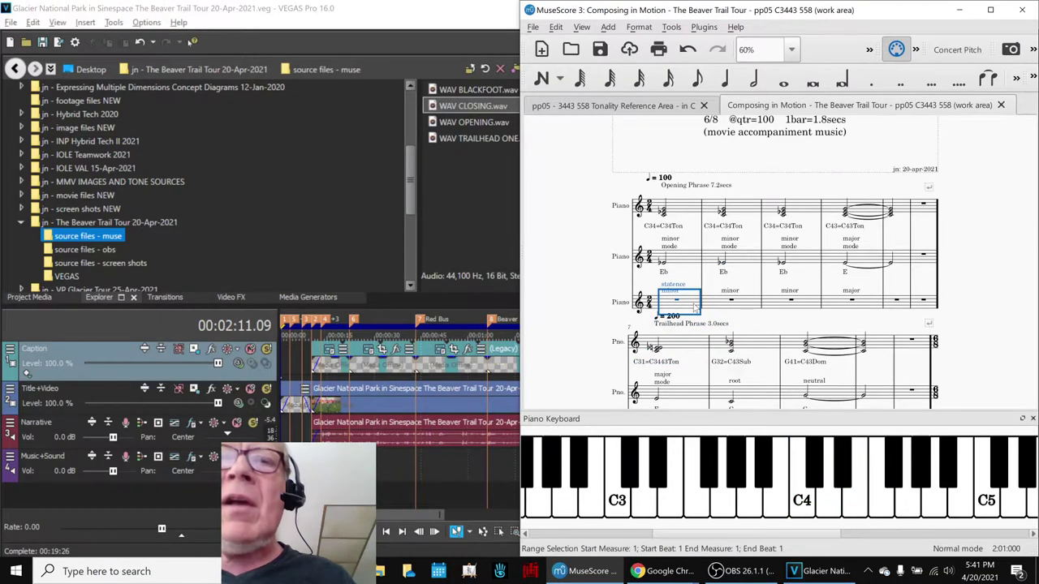
key("space")
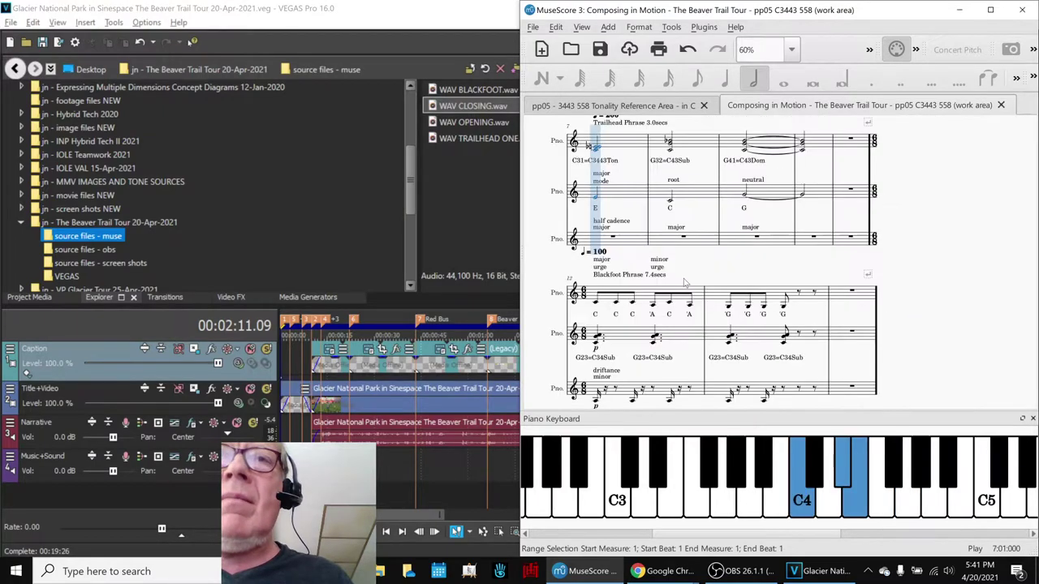
key("space")
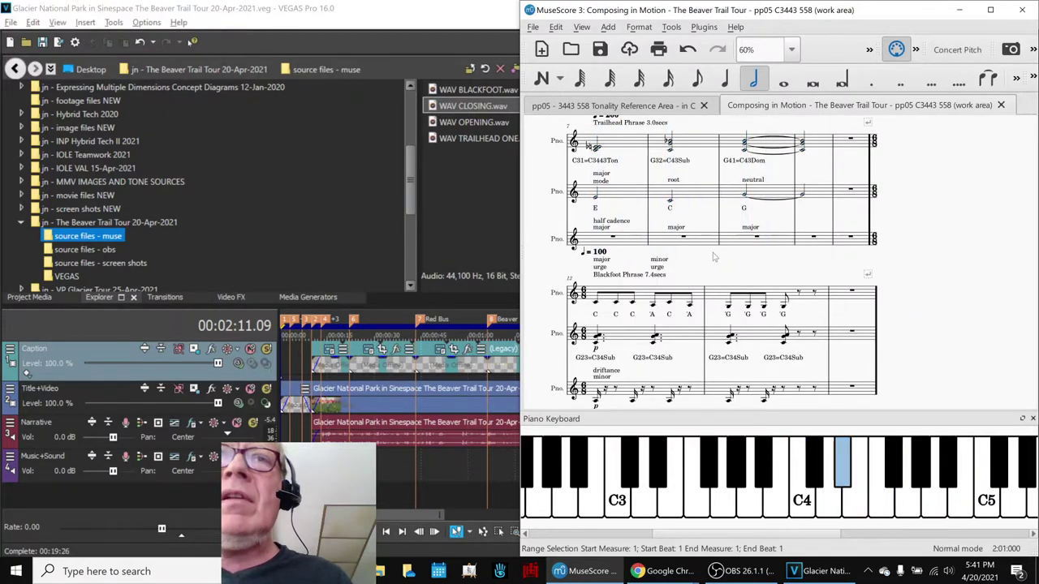
Play the Trailhead Phrase briefly from measure 7's E note, clear the selection, and switch to VEGAS Pro
left_click(626, 145)
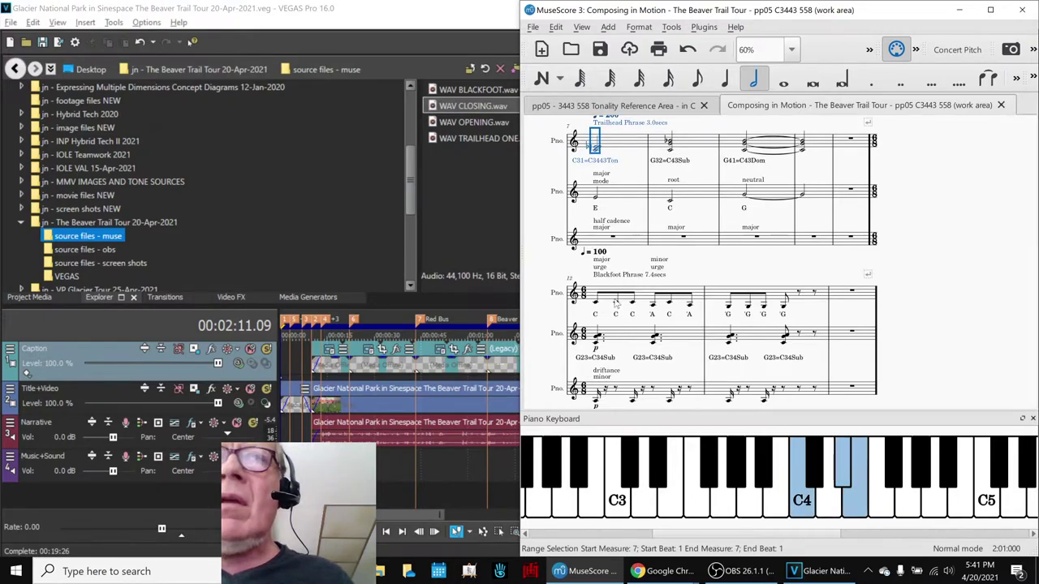
left_click(616, 196)
key("Right")
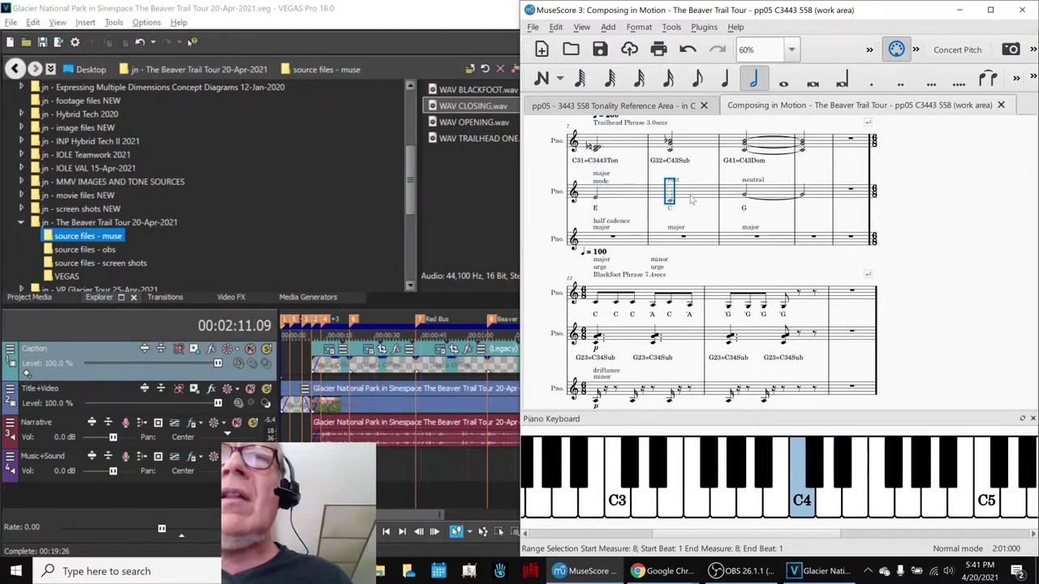
key("Left")
key("space")
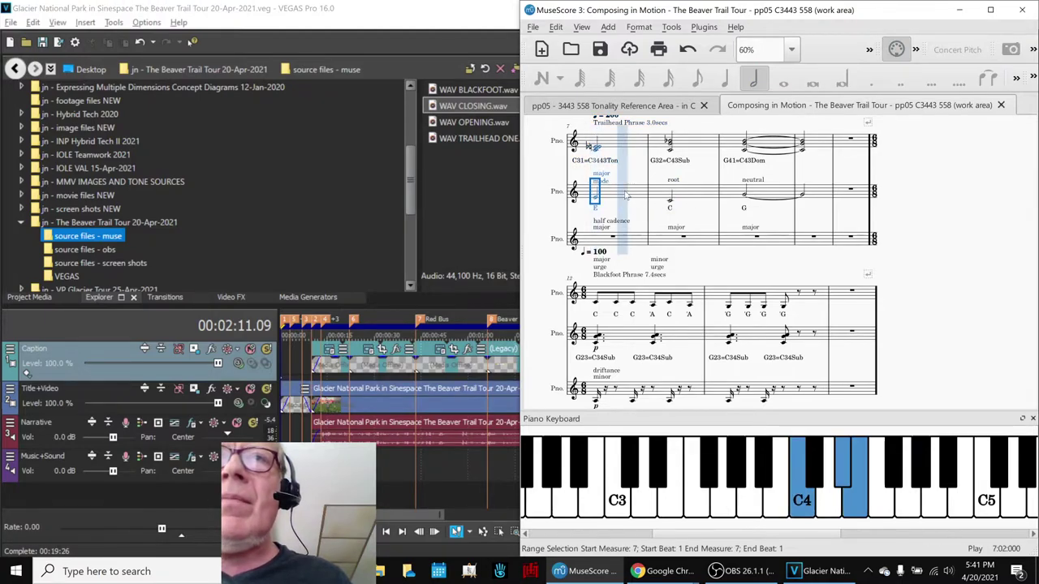
key("space")
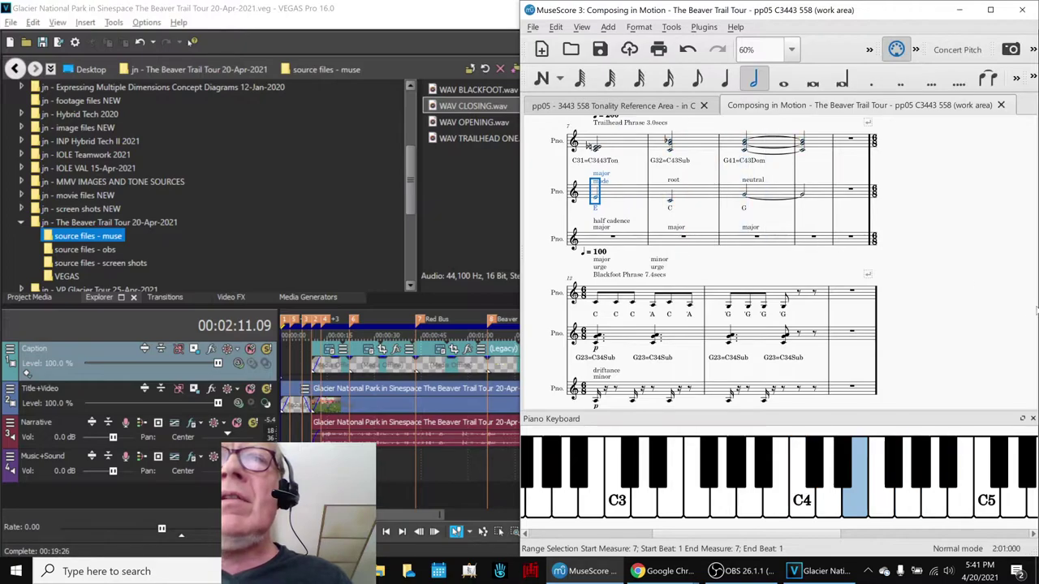
key("Escape")
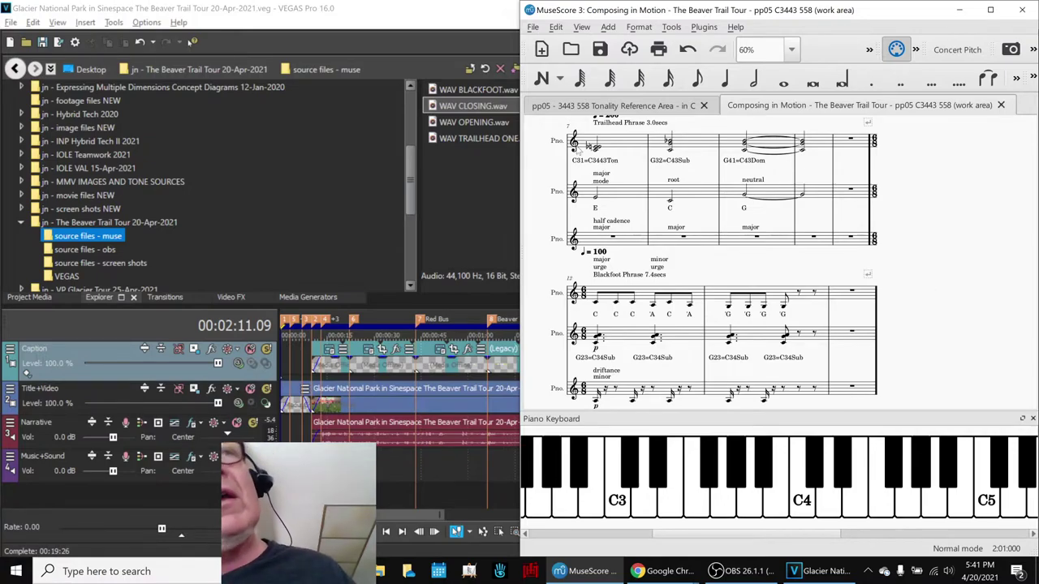
key("alt+Tab")
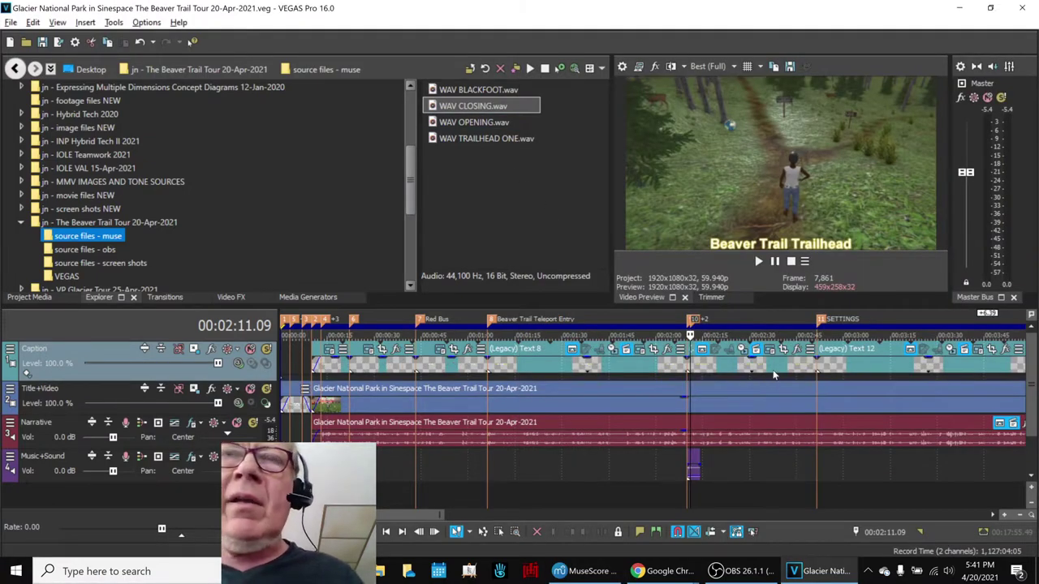
Jump to the Moose marker, then park on the Beaver Lodge marker at 00:09:42.16
scroll(844, 328, "down", 3)
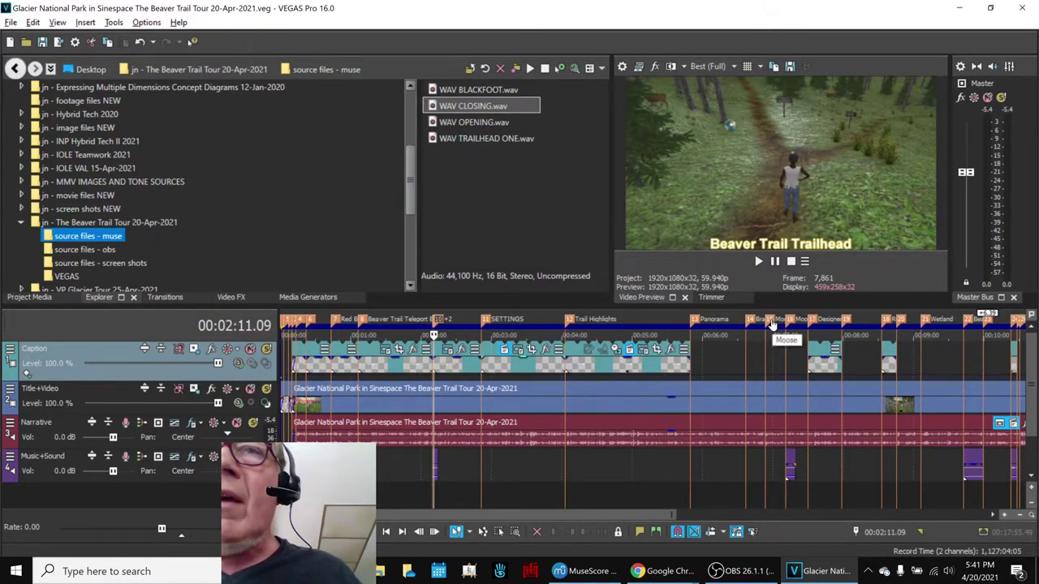
left_click(772, 324)
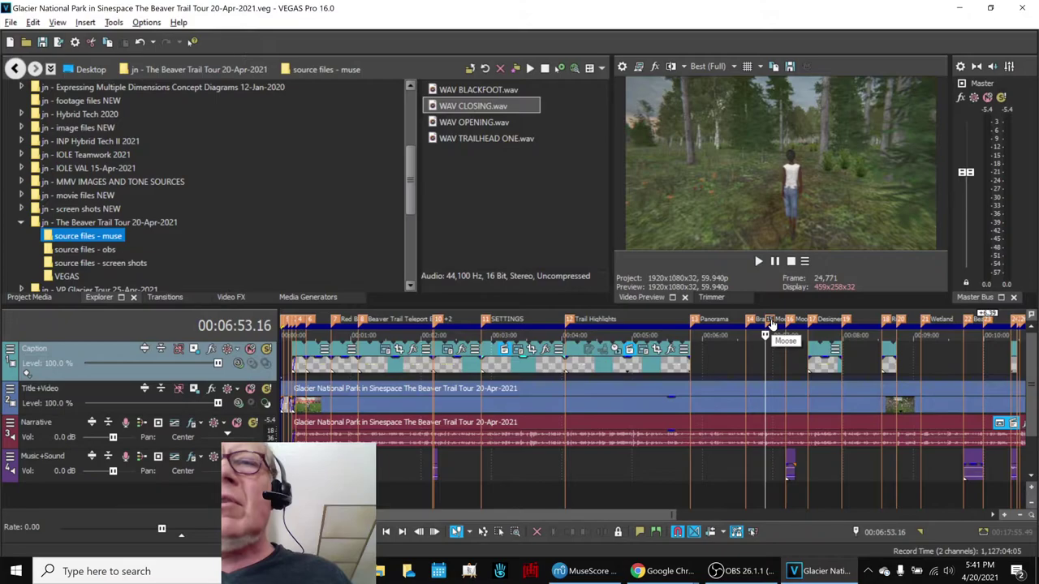
scroll(767, 325, "up", 1)
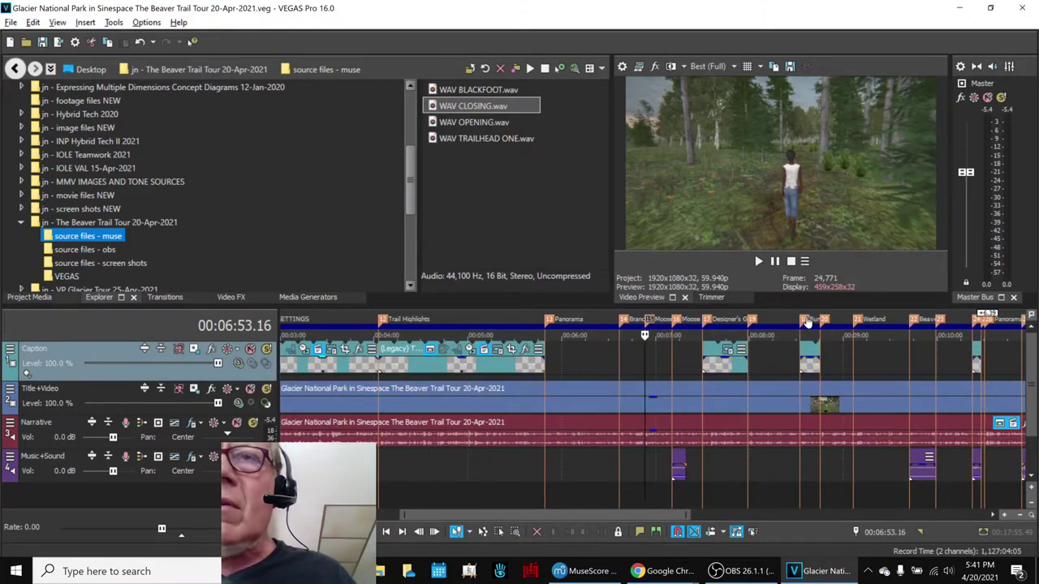
left_click(912, 323)
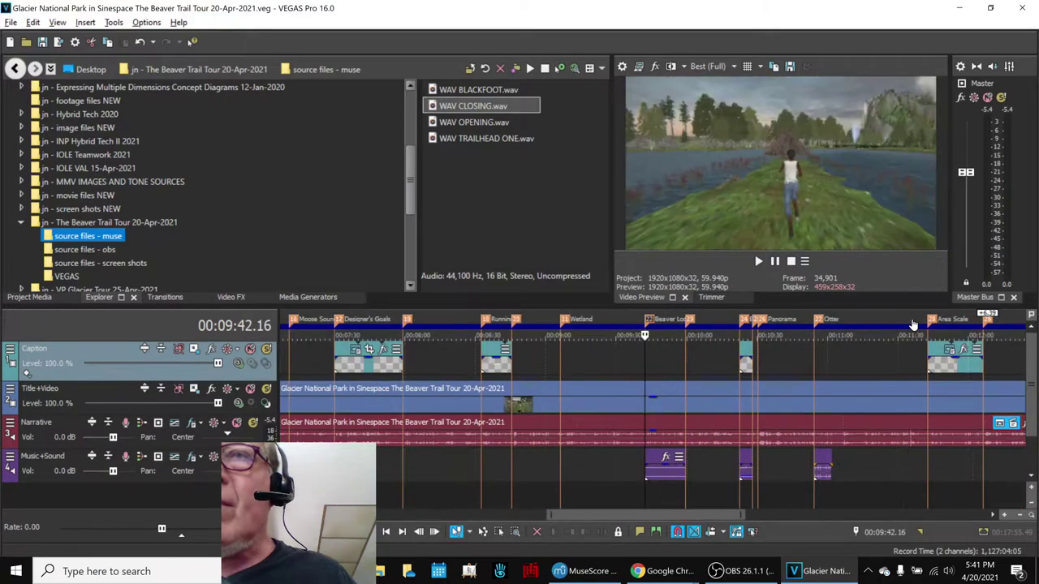
scroll(913, 325, "up", 1)
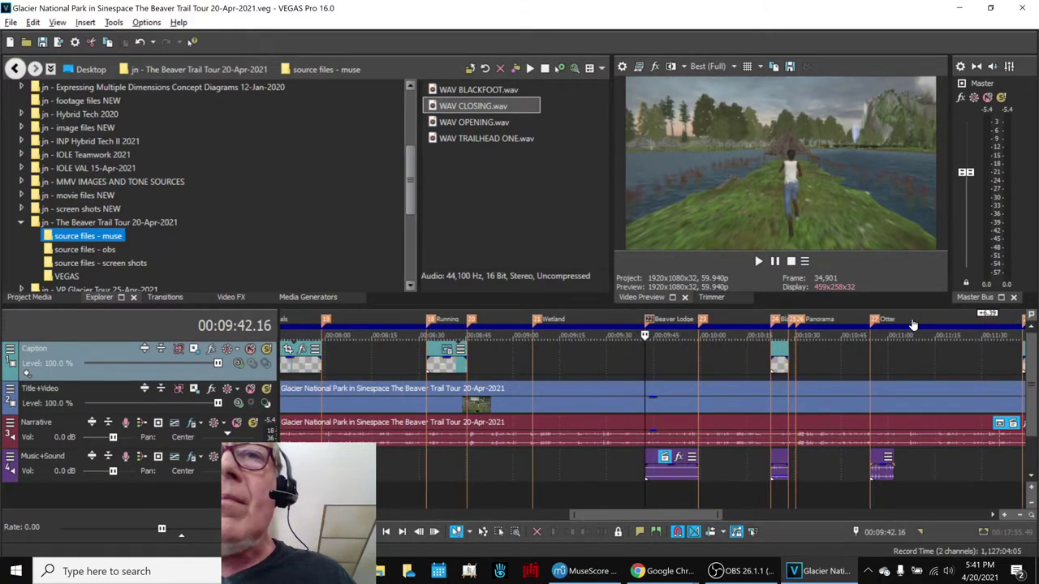
Play the timeline from 00:10:20.07 and stop at 00:10:27.57 on the Blackfeet Nation Trail shot
left_click(774, 320)
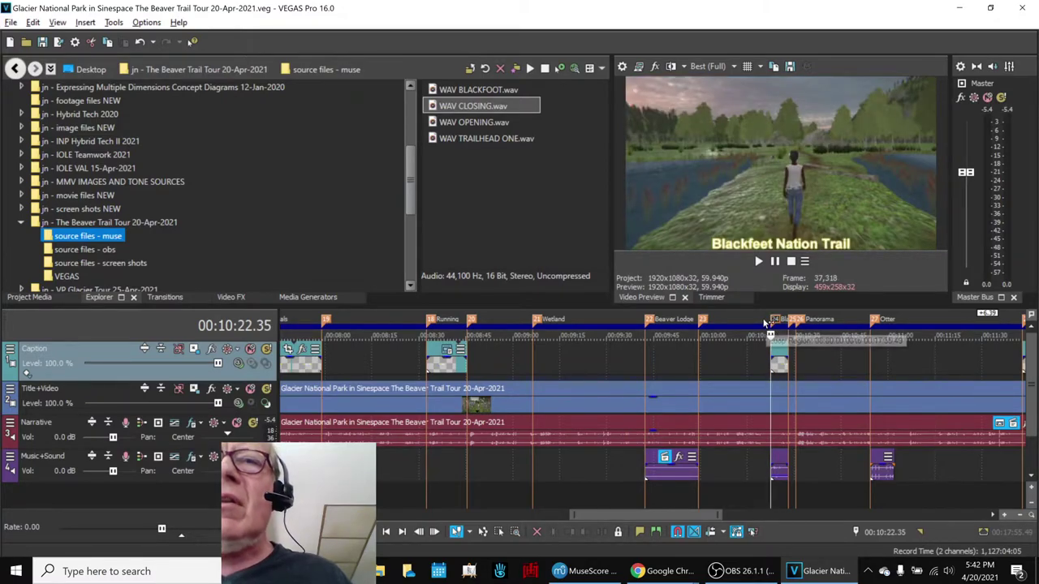
left_click(764, 323)
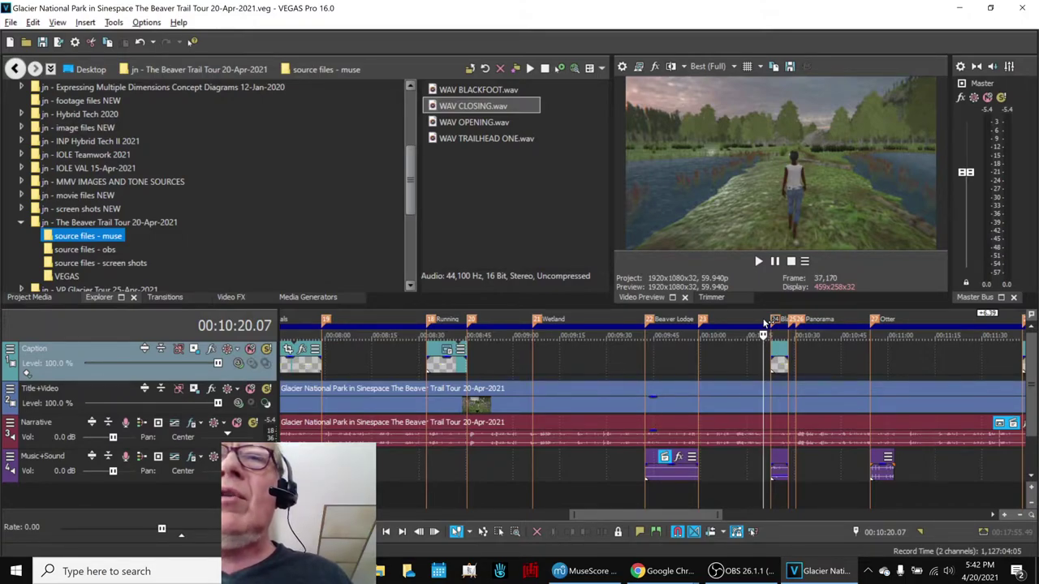
key("space")
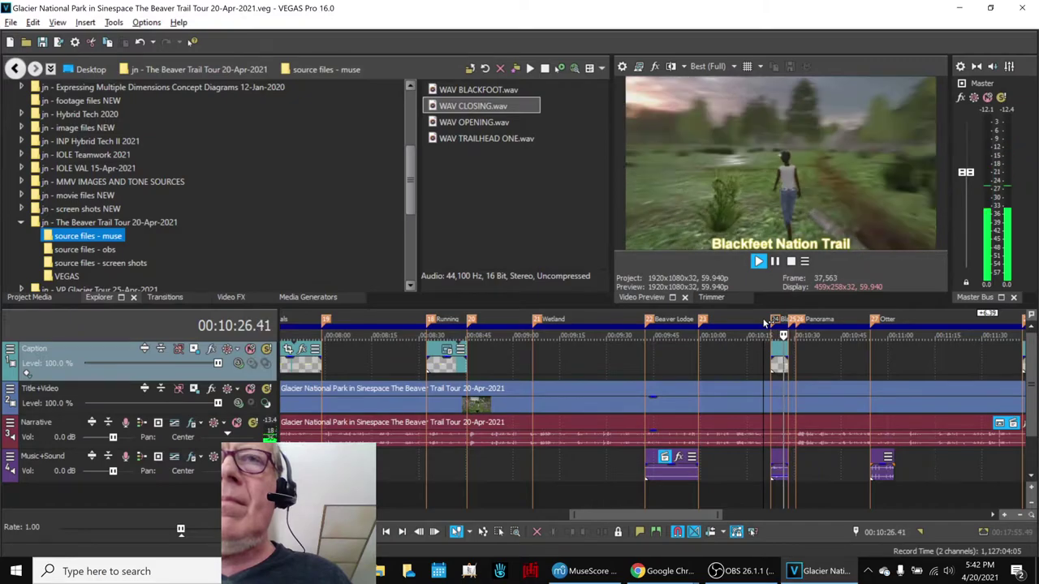
key("Return")
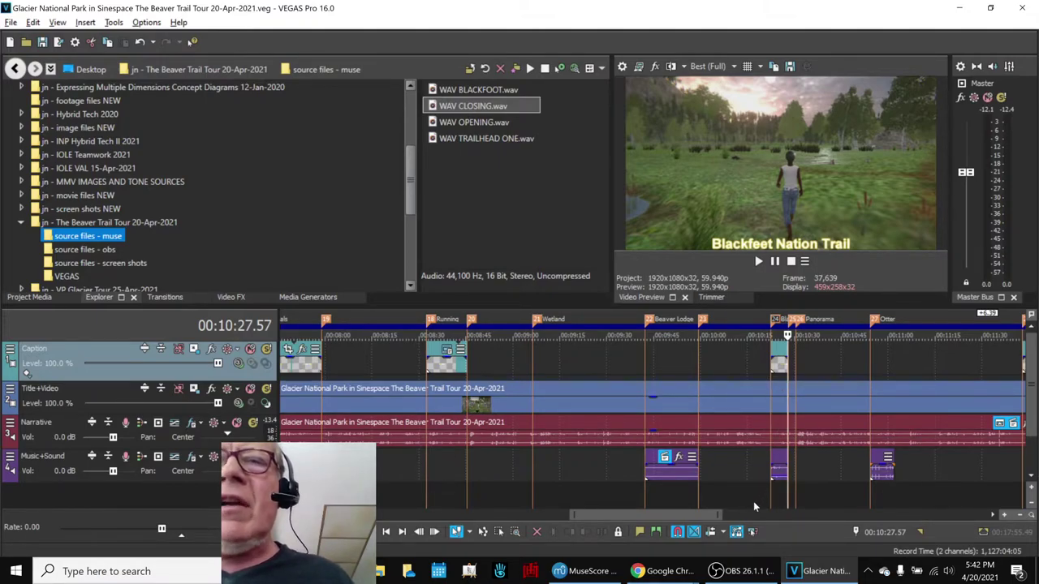
mouse_move(657, 577)
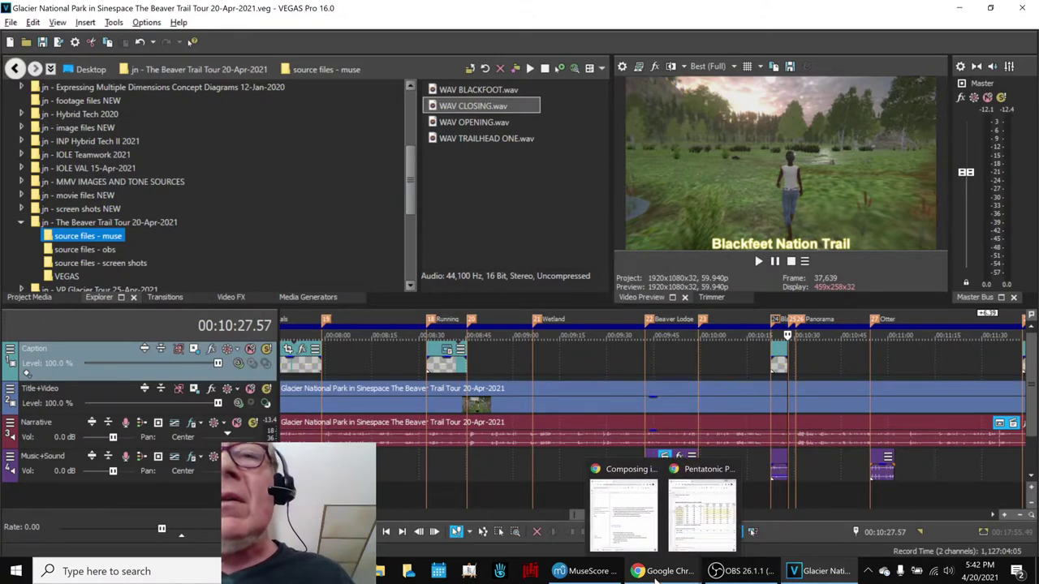
Bring the Beaver Trail Tour score forward and play measure 12 of the second staff
left_click(586, 572)
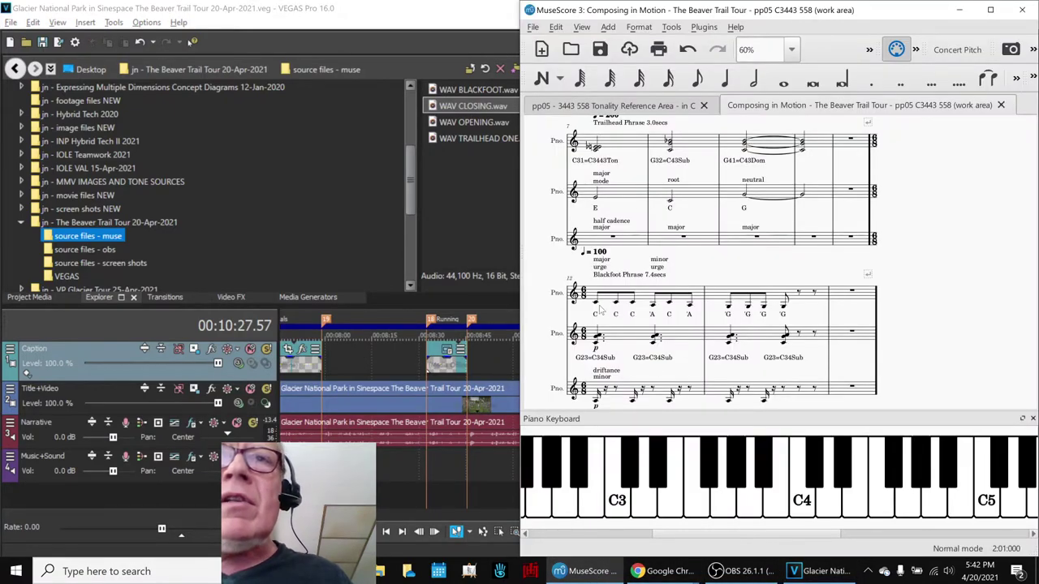
left_click(620, 330)
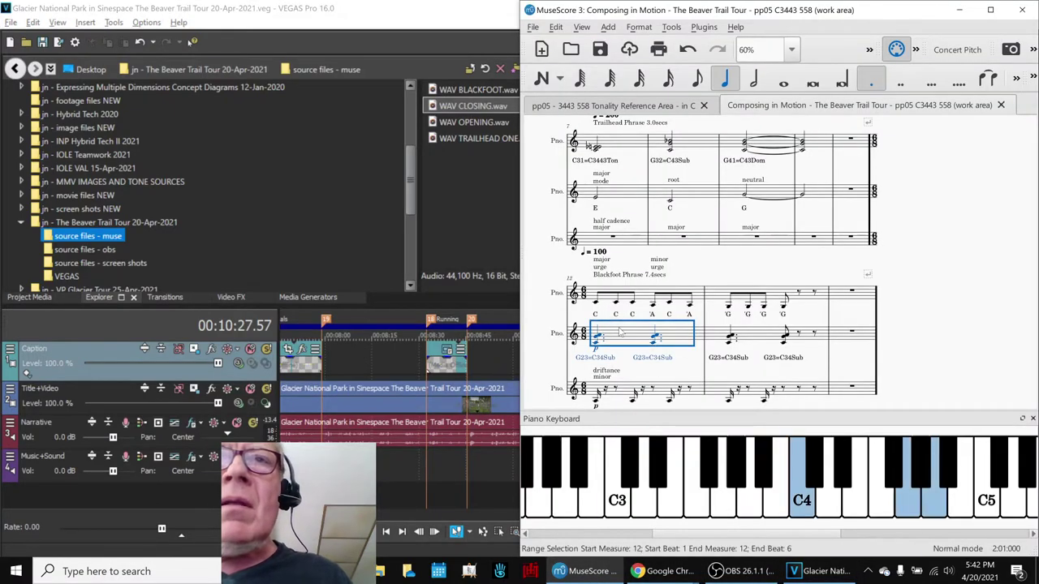
key("space")
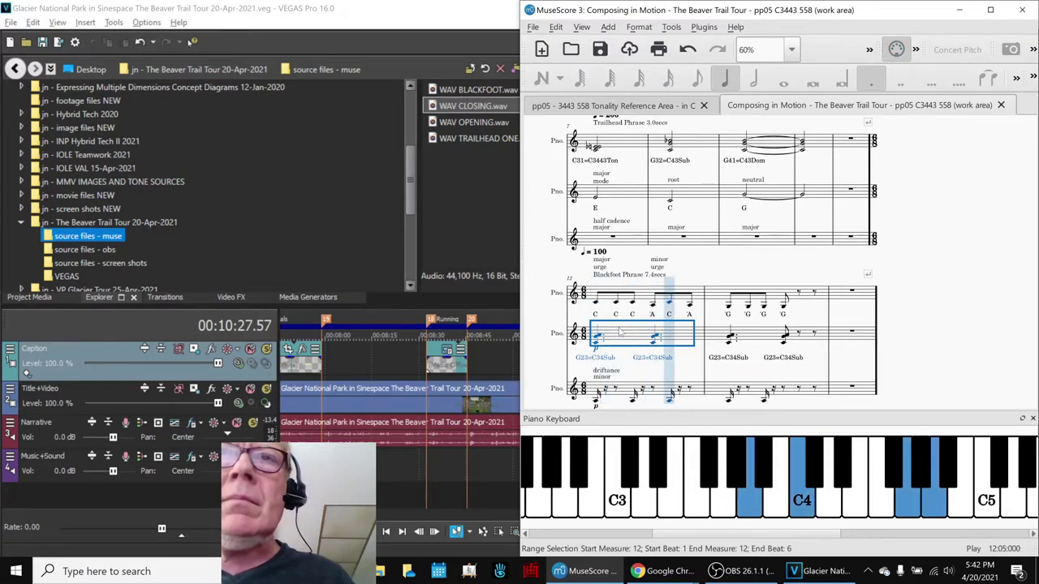
scroll(617, 292, "down", 2)
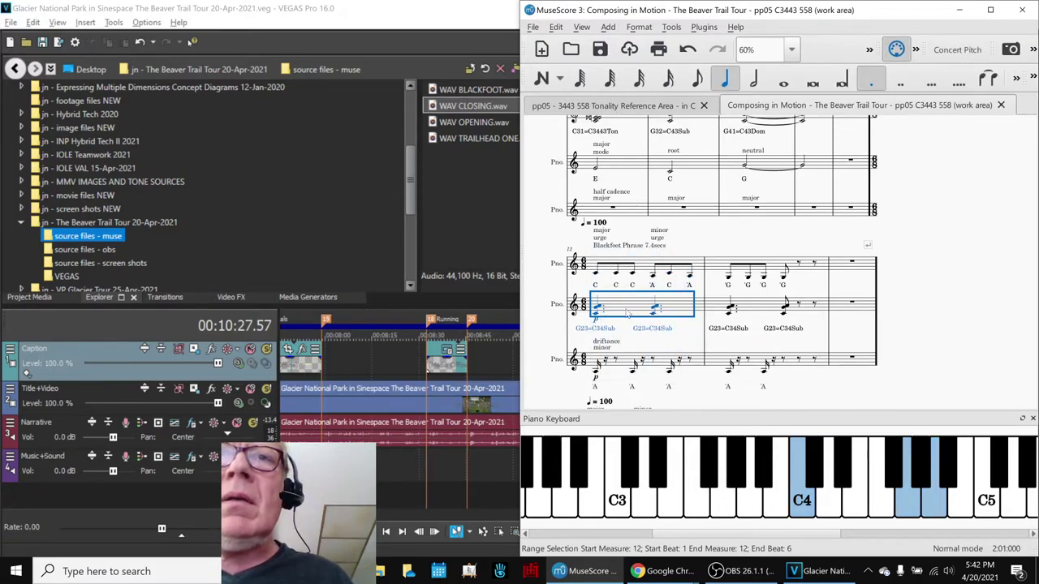
Select top-staff measures 12–14, staff 3's first A note, then second-staff measure 12
left_click(649, 238)
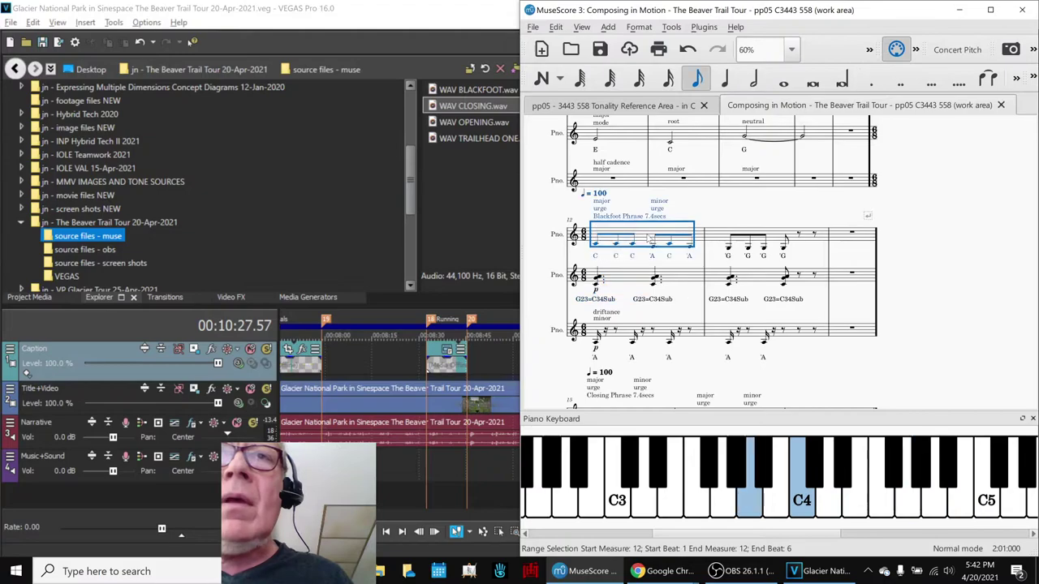
left_click(836, 241, "shift")
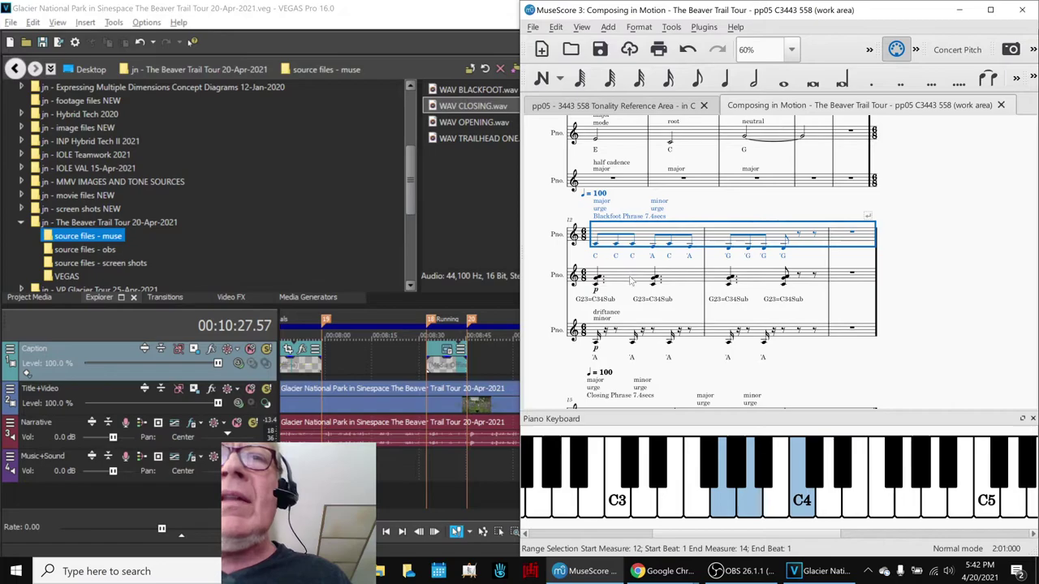
left_click(596, 346)
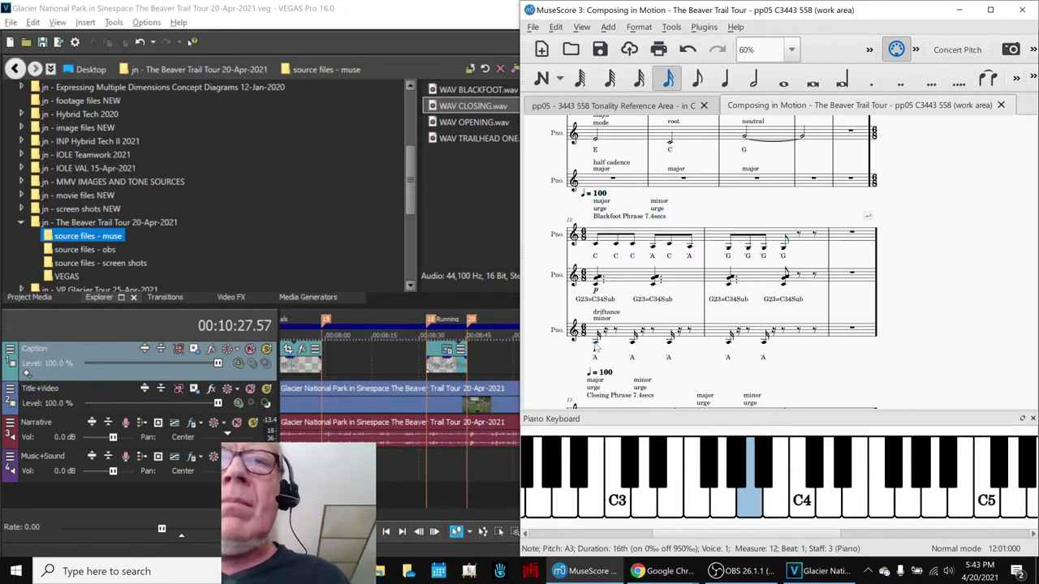
left_click(632, 279)
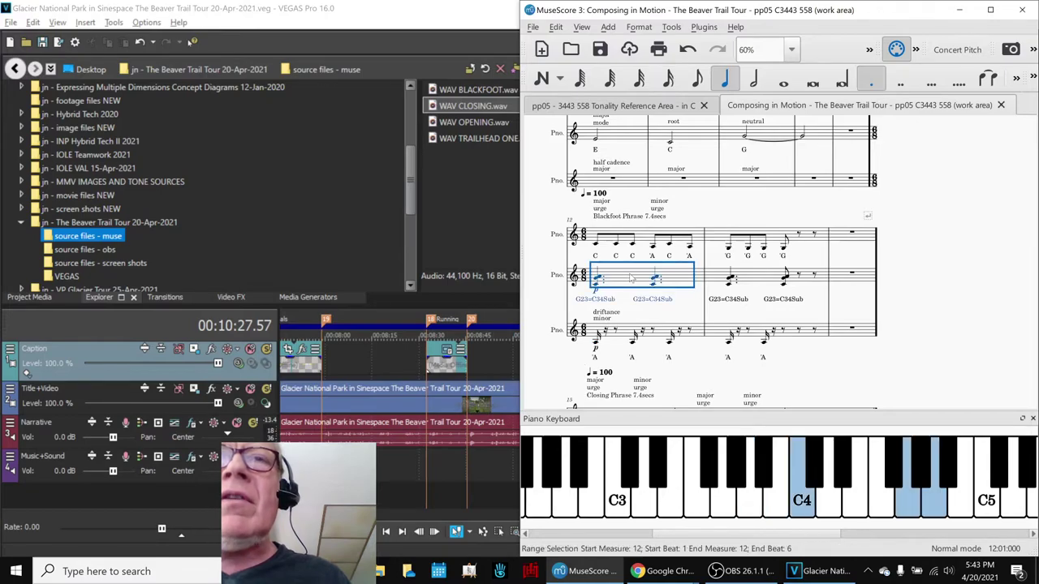
Play and stop the Blackfoot Phrase accompaniment from measure 12, then clear the selection
left_click(528, 311)
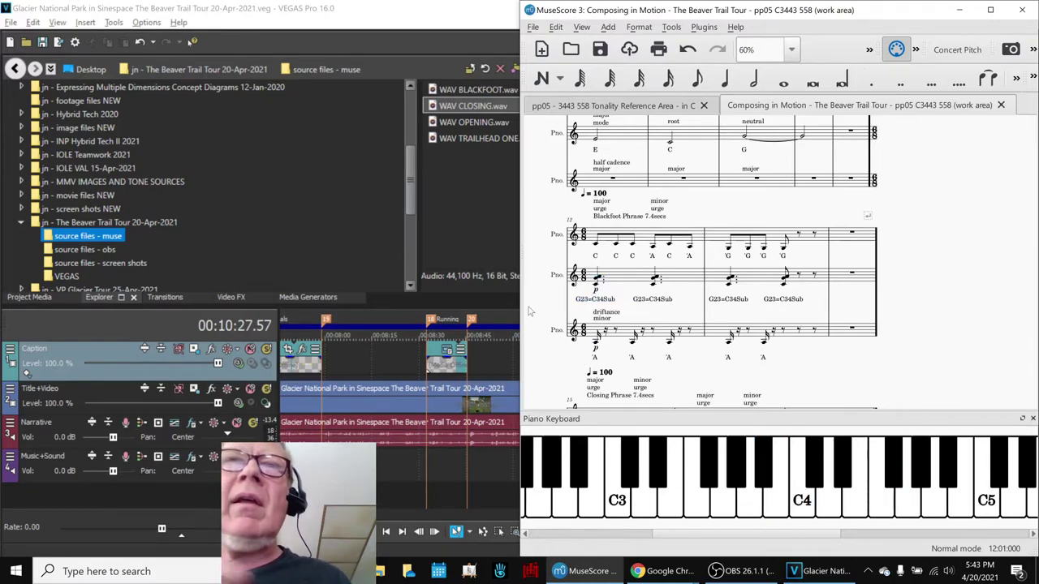
key("space")
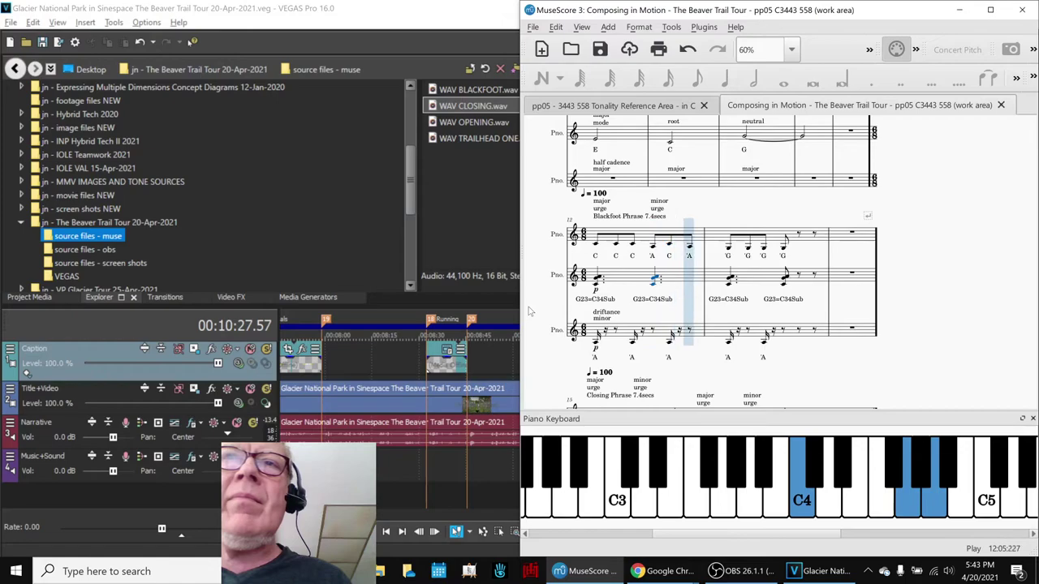
key("space")
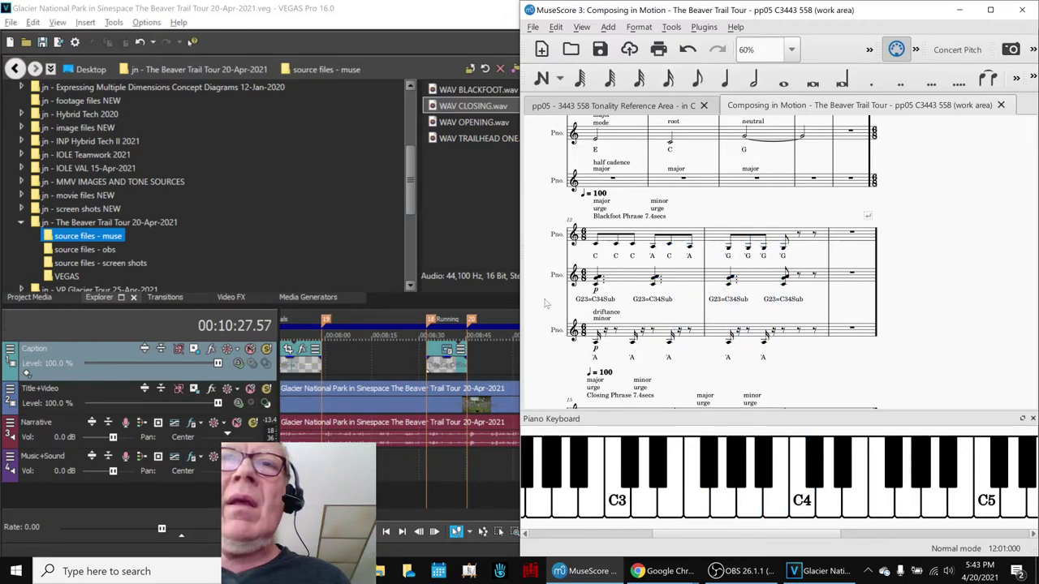
left_click(619, 280)
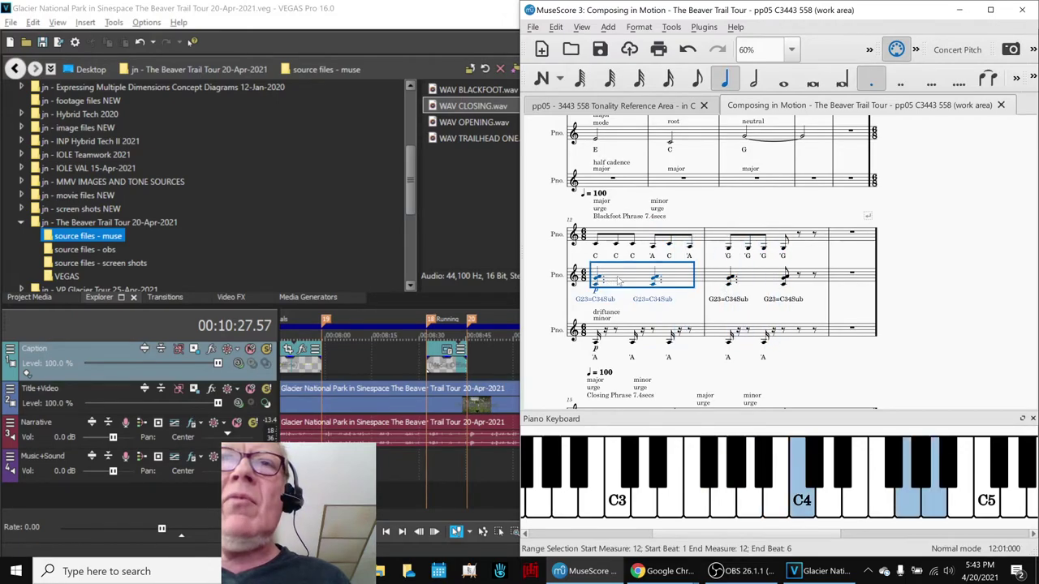
left_click(552, 311)
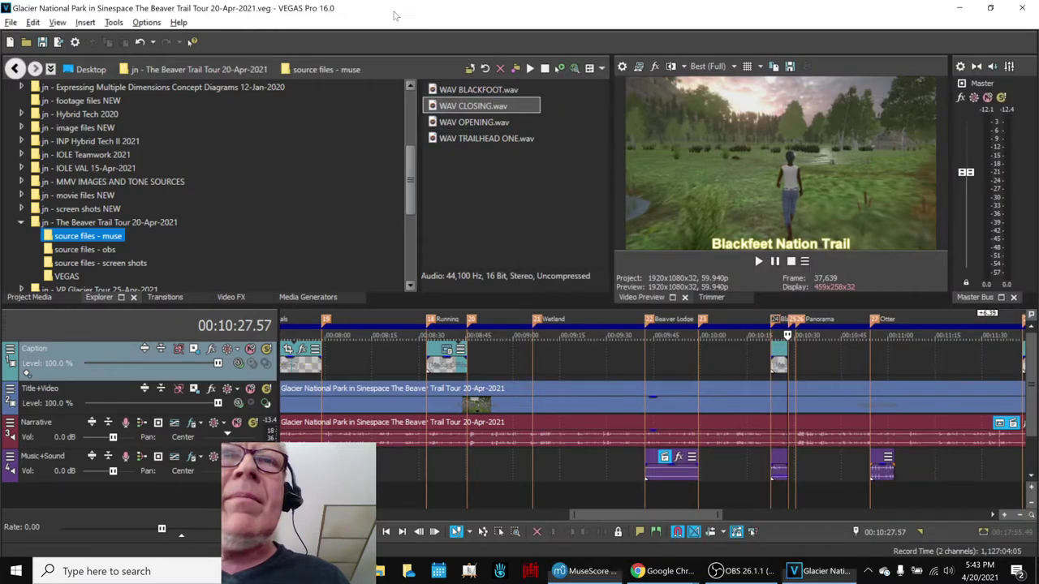
Back in VEGAS, play from marker 14 (00:06:53) through the Moose section, stopping at 00:07:19.20
left_click(503, 203)
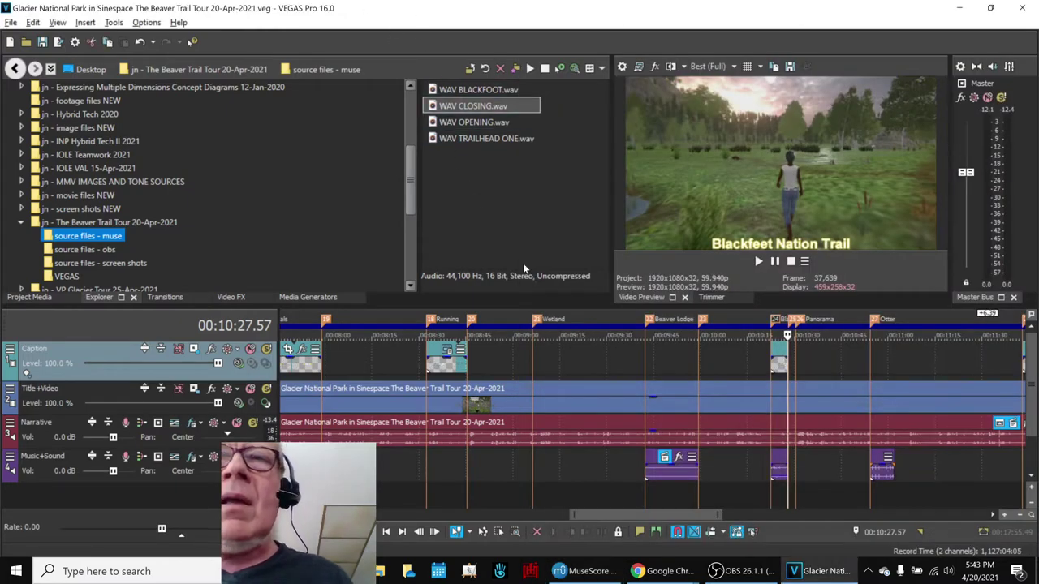
scroll(609, 394, "down", 4)
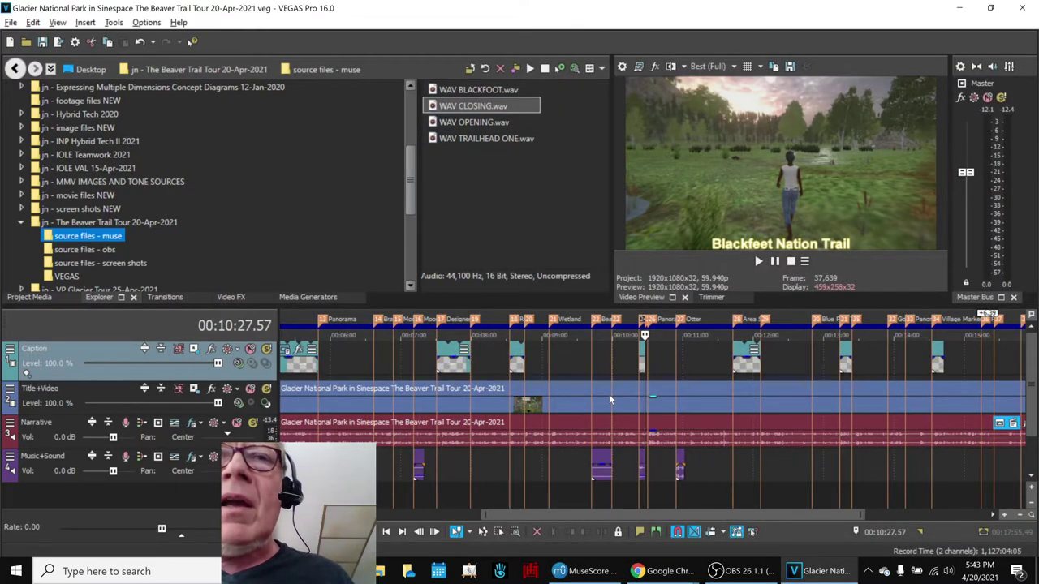
scroll(777, 424, "down", 3)
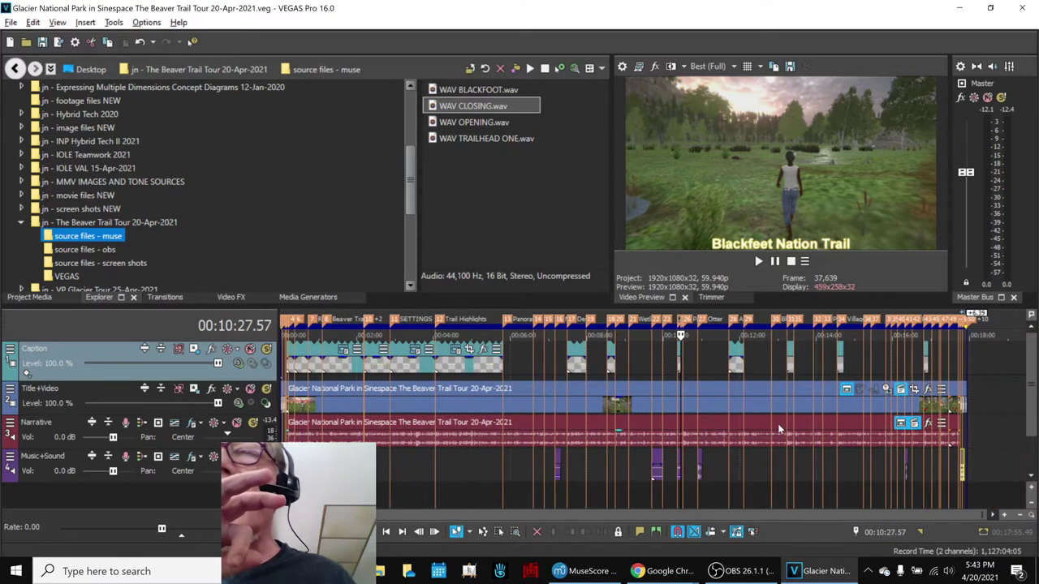
scroll(754, 418, "up", 4)
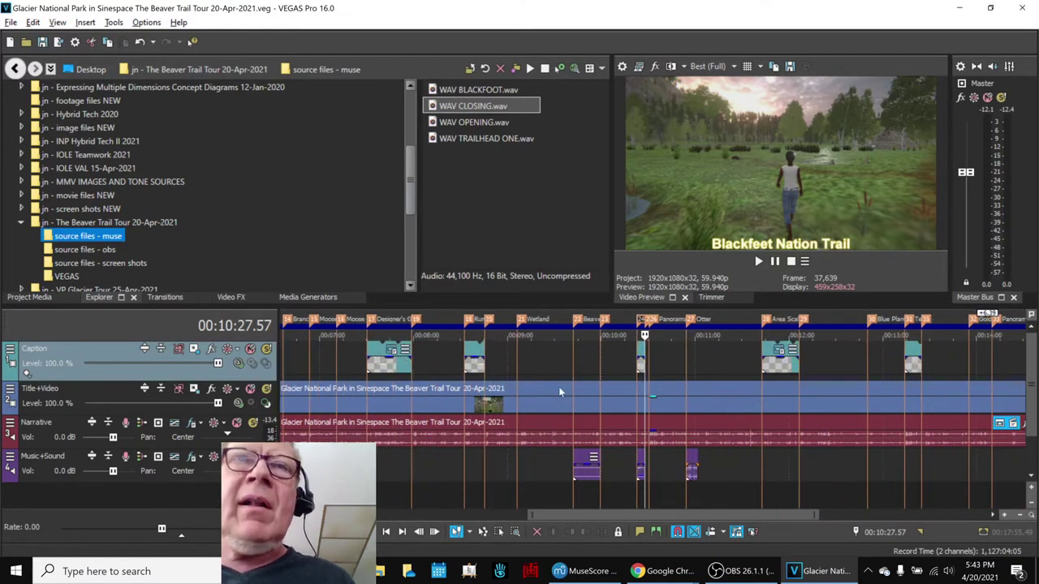
left_click(339, 321)
left_click(316, 321)
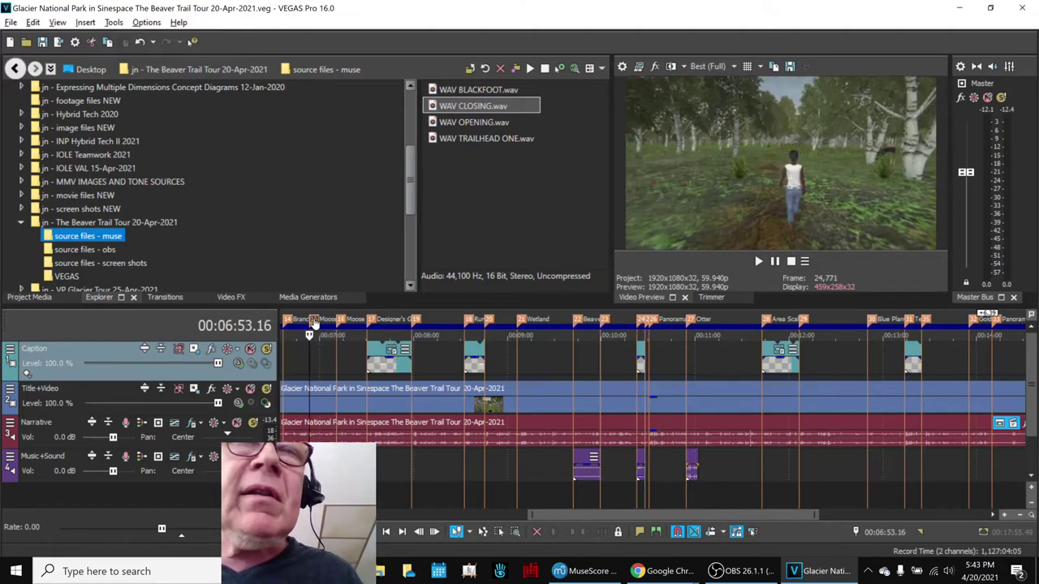
key("space")
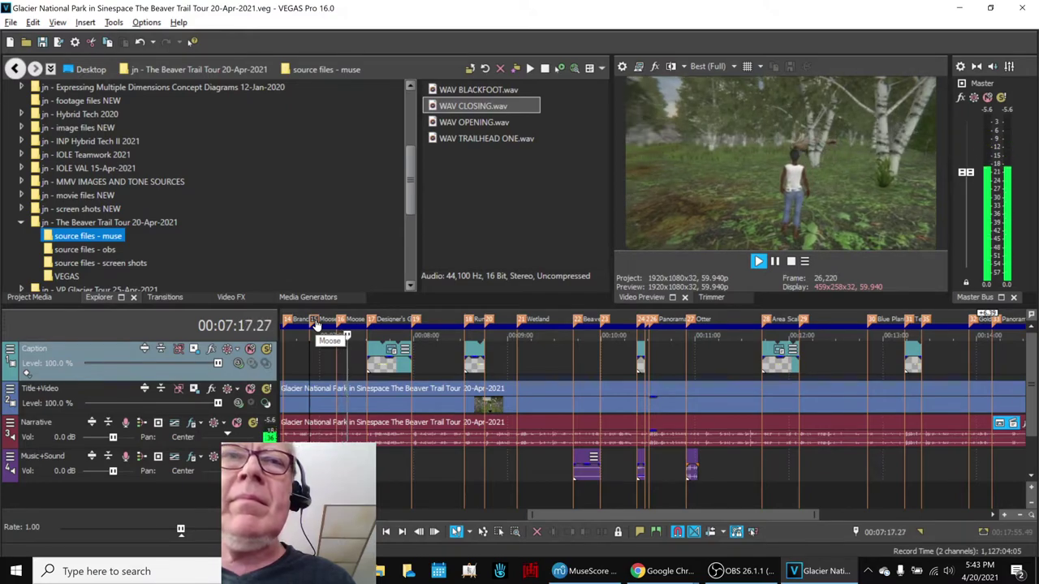
key("Return")
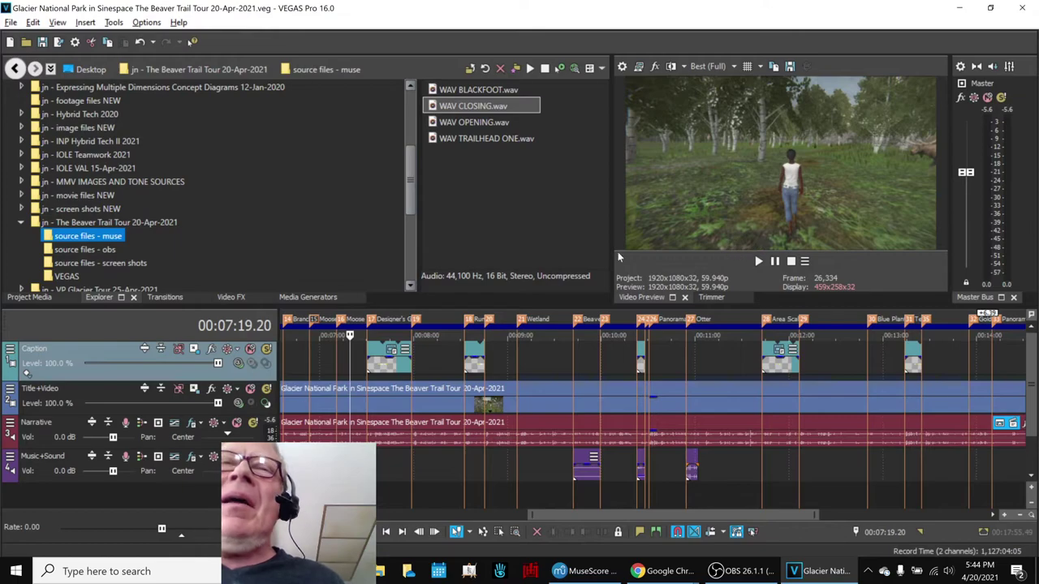
Play the Beaver Lodge section from its marker and stop
left_click(576, 322)
key("space")
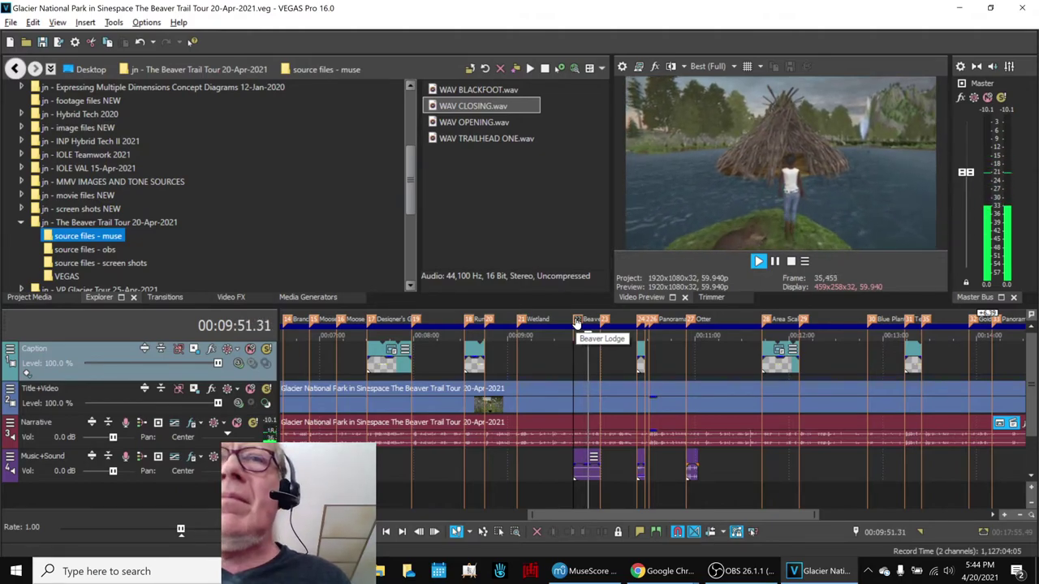
key("space")
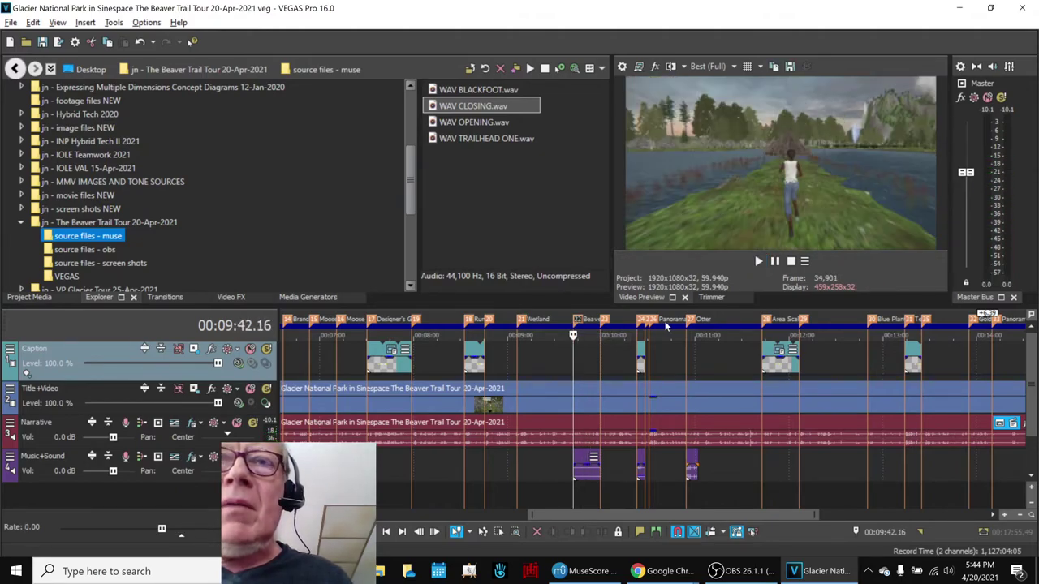
Play from the Otter marker at 00:10:54.17, stop, and zoom out to the full project
left_click(640, 321)
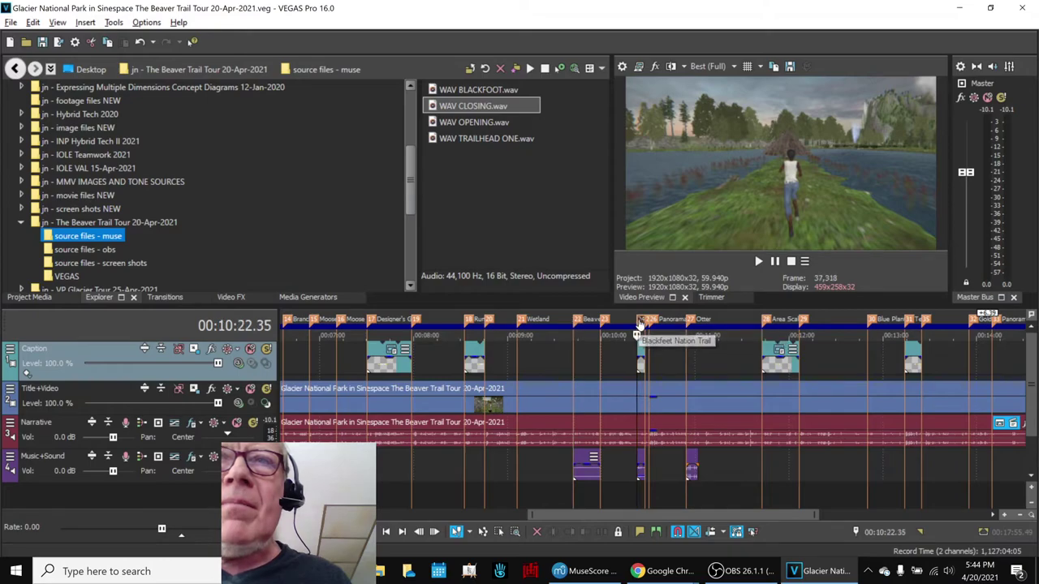
scroll(641, 322, "up", 3)
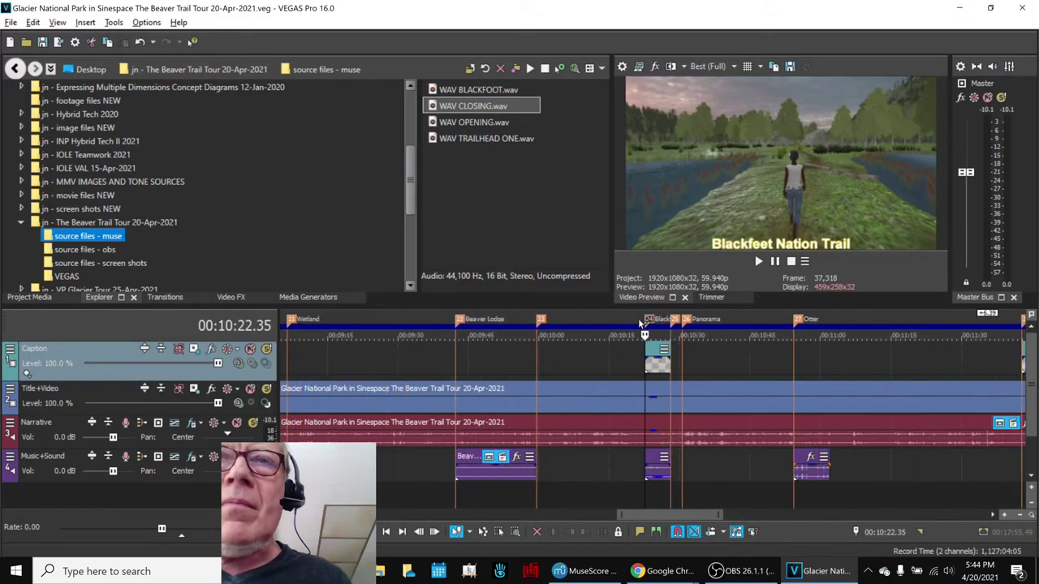
left_click(800, 323)
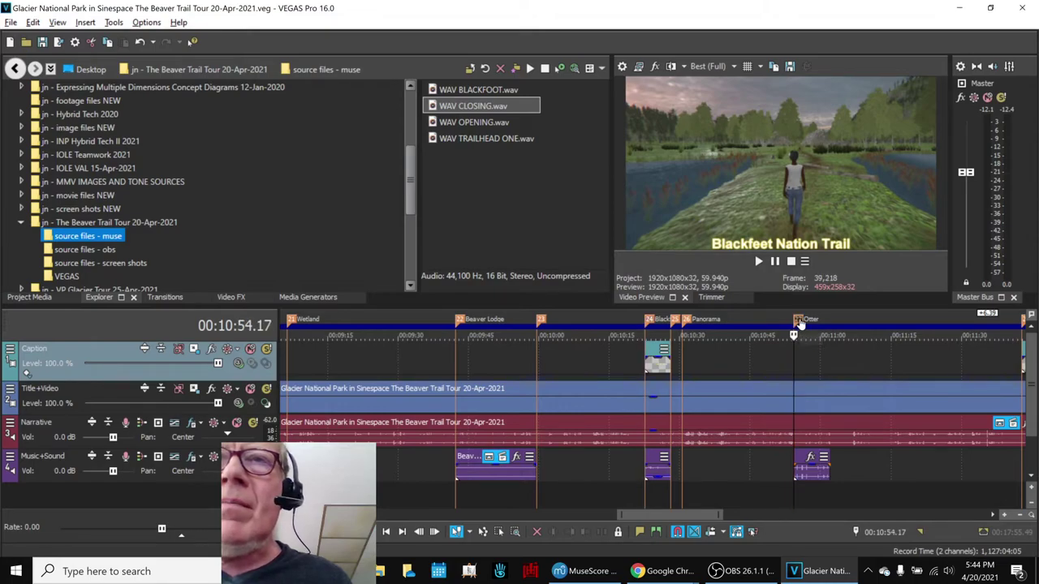
key("space")
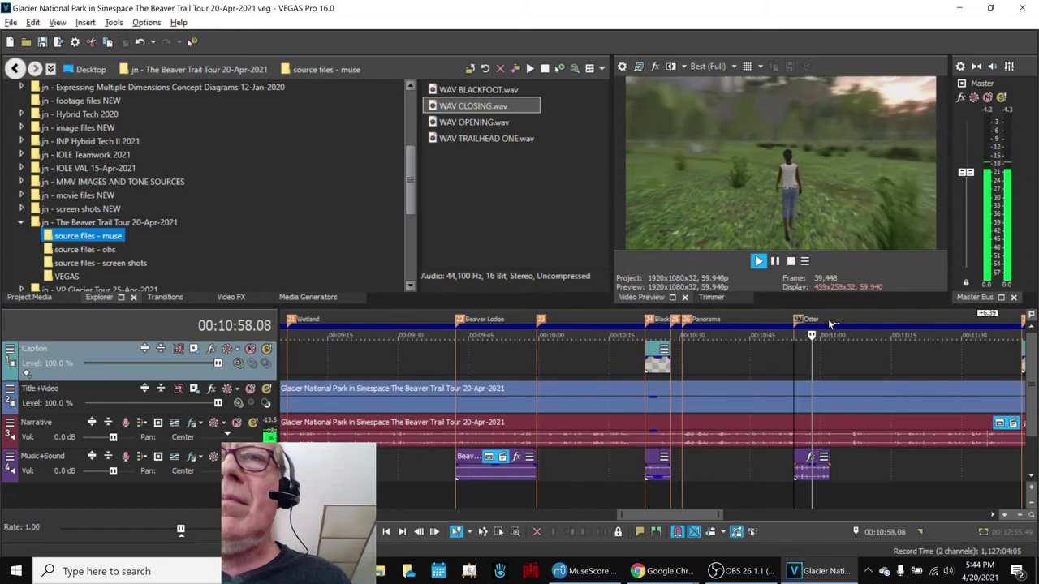
key("space")
scroll(839, 317, "down", 2)
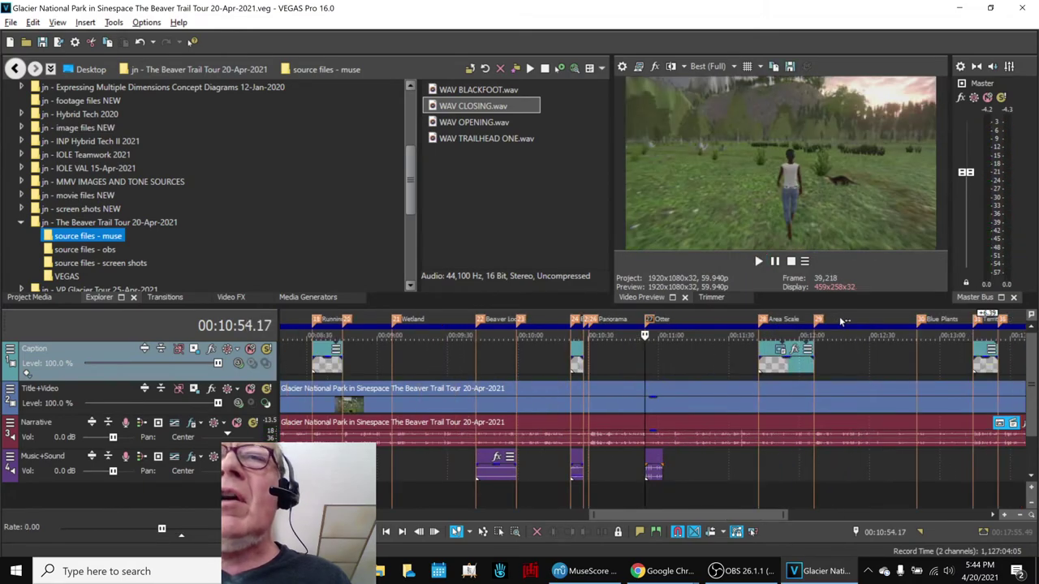
scroll(841, 321, "down", 1)
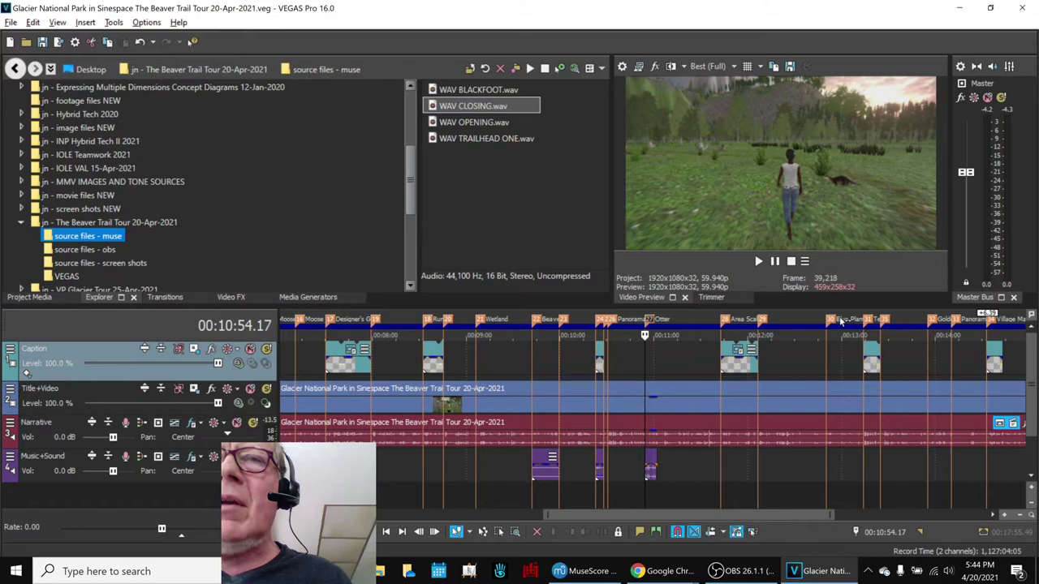
scroll(841, 322, "down", 1)
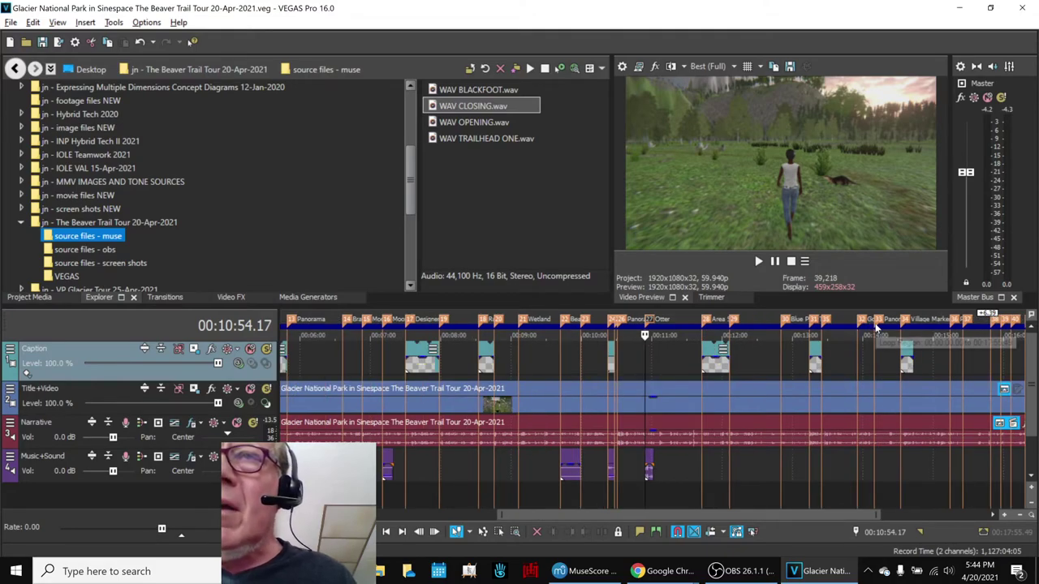
scroll(876, 328, "down", 1)
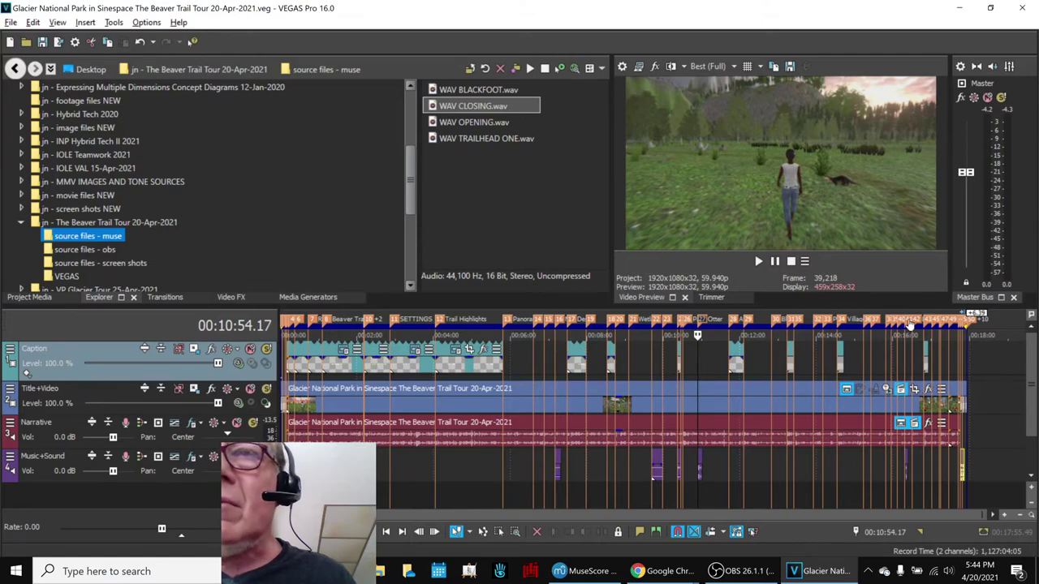
Play the closing section from about 16:13, stopping at 00:16:24.46, then zoom out
left_click(909, 325)
scroll(909, 324, "up", 3)
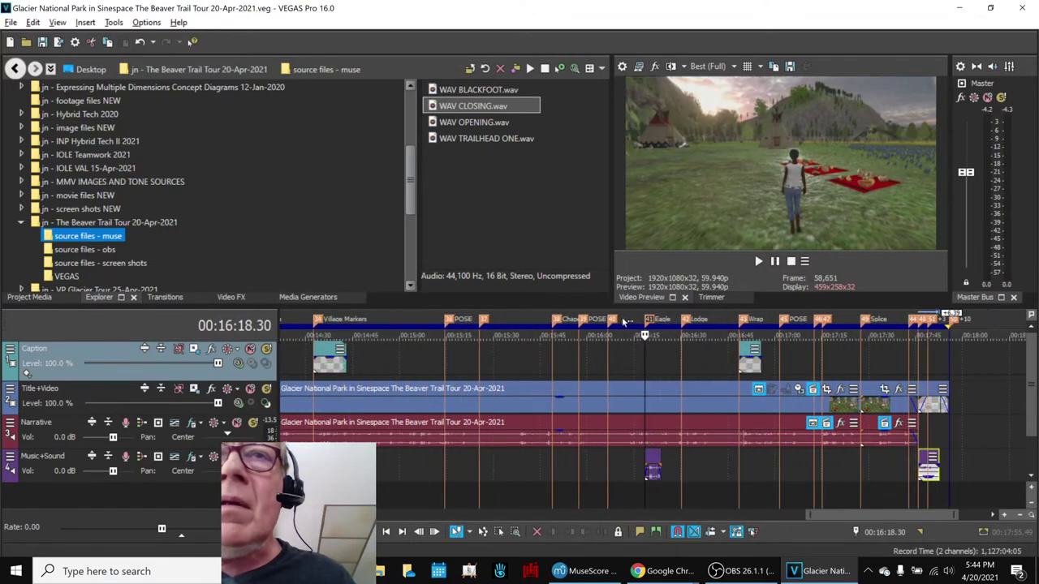
left_click(629, 317)
key("space")
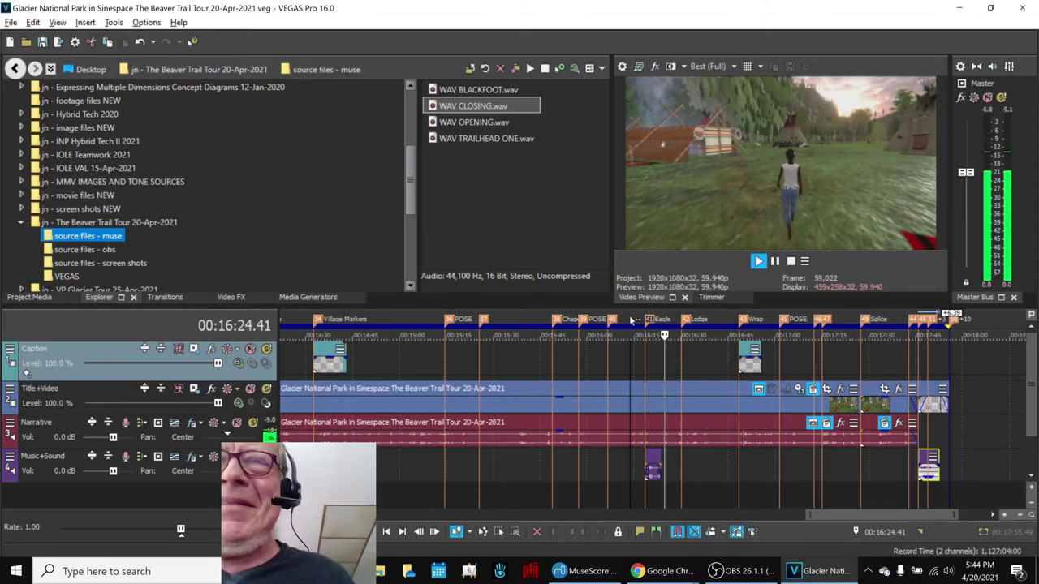
key("Return")
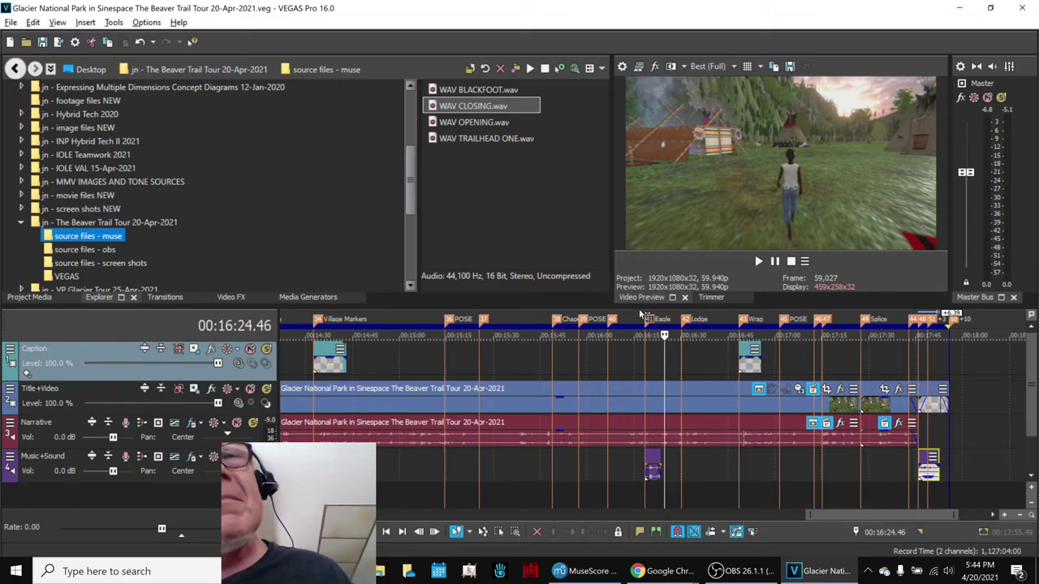
scroll(641, 314, "down", 8)
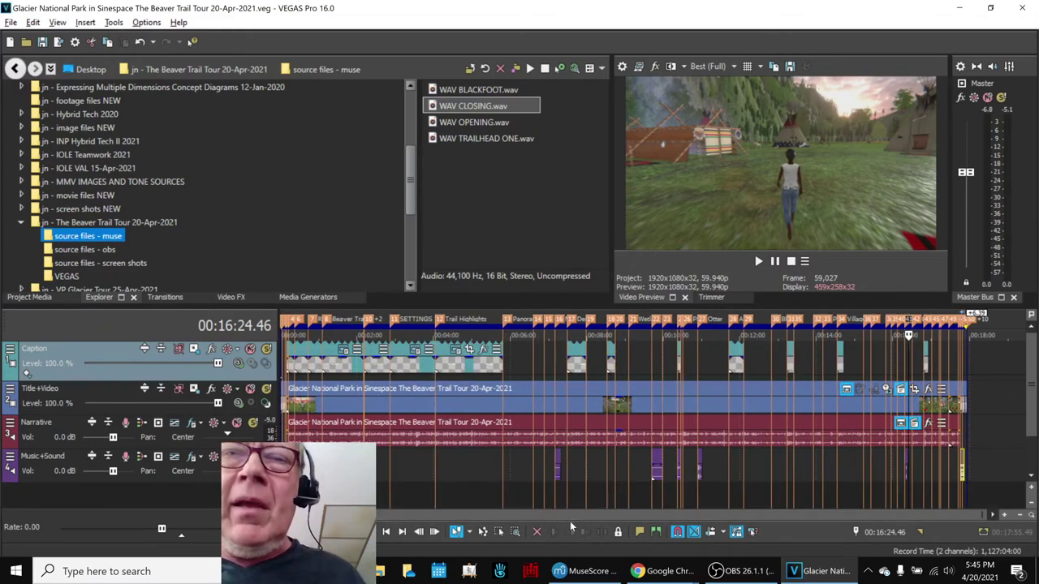
mouse_move(677, 577)
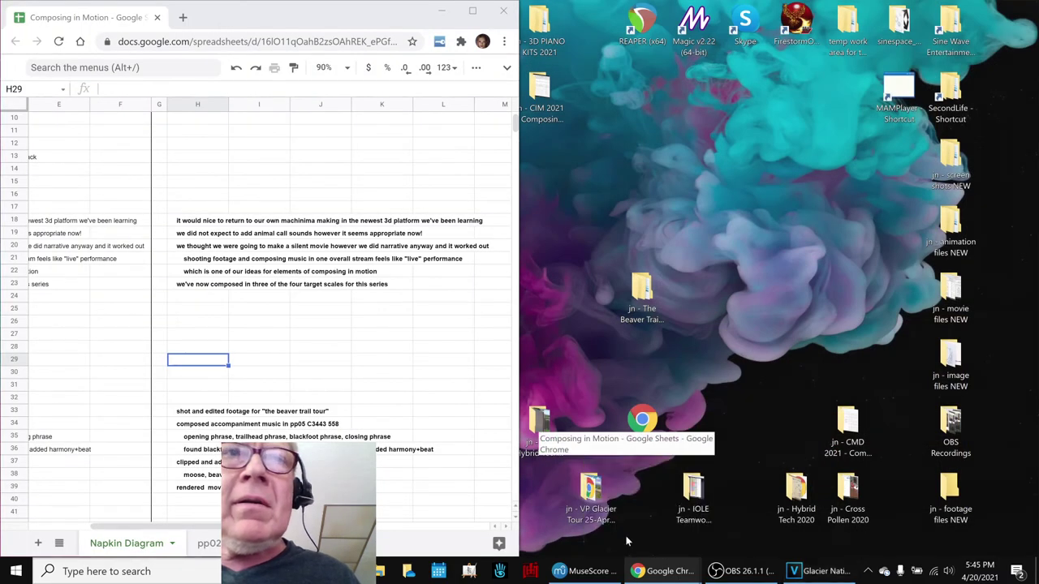
Bring the Composing in Motion sheet forward and step through the Results and Ideas Next Time notes
left_click(626, 528)
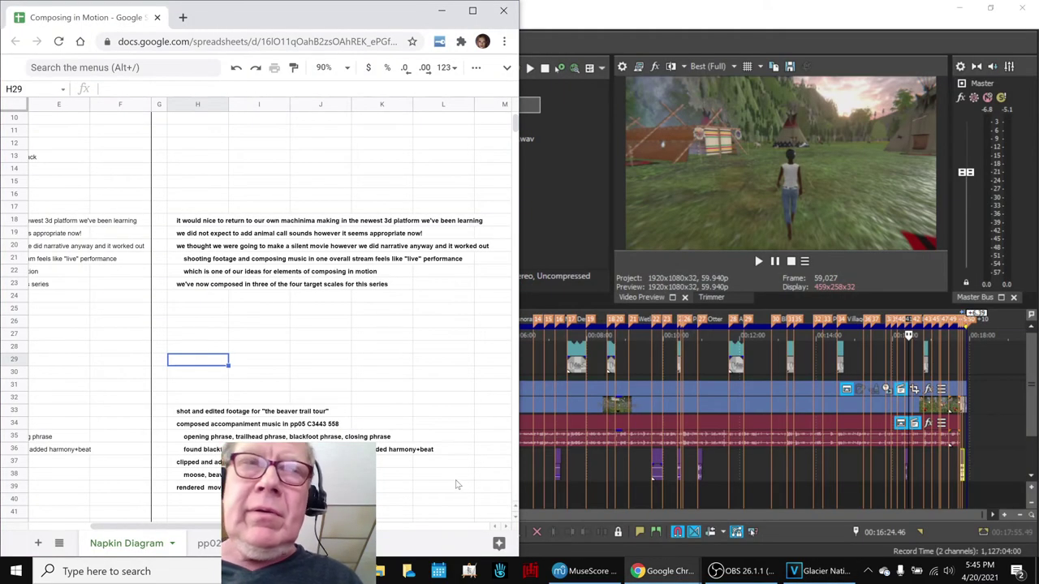
key("Left")
key("Left")
key("Left")
key("Left")
key("Left")
key("Left")
key("Left")
key("Down")
key("Down")
key("Down")
key("Down")
key("Down")
key("Down")
key("Down")
key("Down")
key("Down")
key("Down")
key("Down")
key("Down")
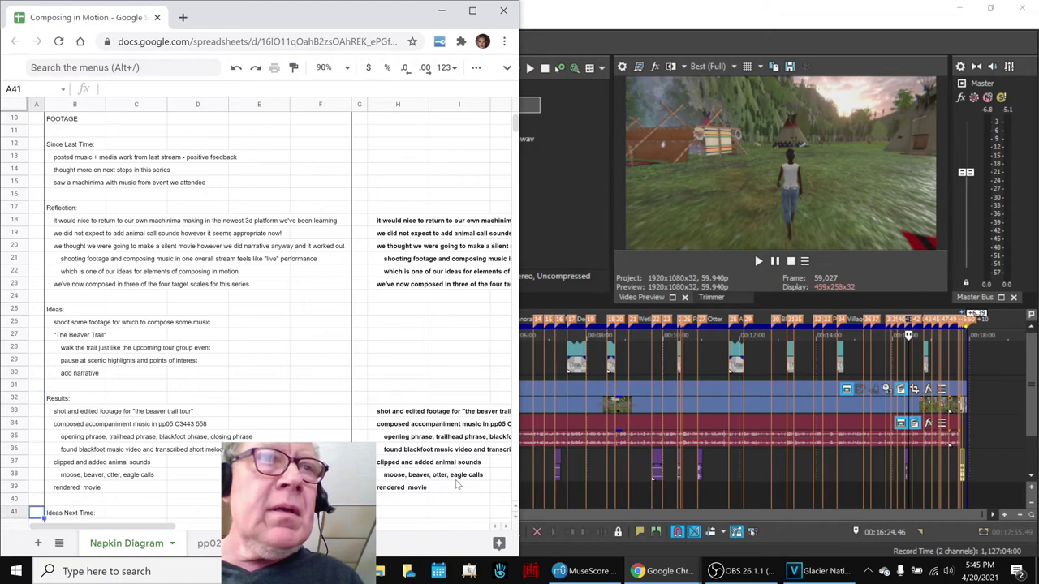
key("Down")
key("Down")
key("Down")
key("Down")
key("Down")
key("Down")
key("Down")
key("Down")
key("Down")
key("Down")
key("Down")
key("Down")
key("Up")
key("Up")
key("Up")
key("Up")
key("Up")
key("Up")
key("Up")
key("Up")
key("Up")
key("Up")
key("Up")
key("Up")
key("Up")
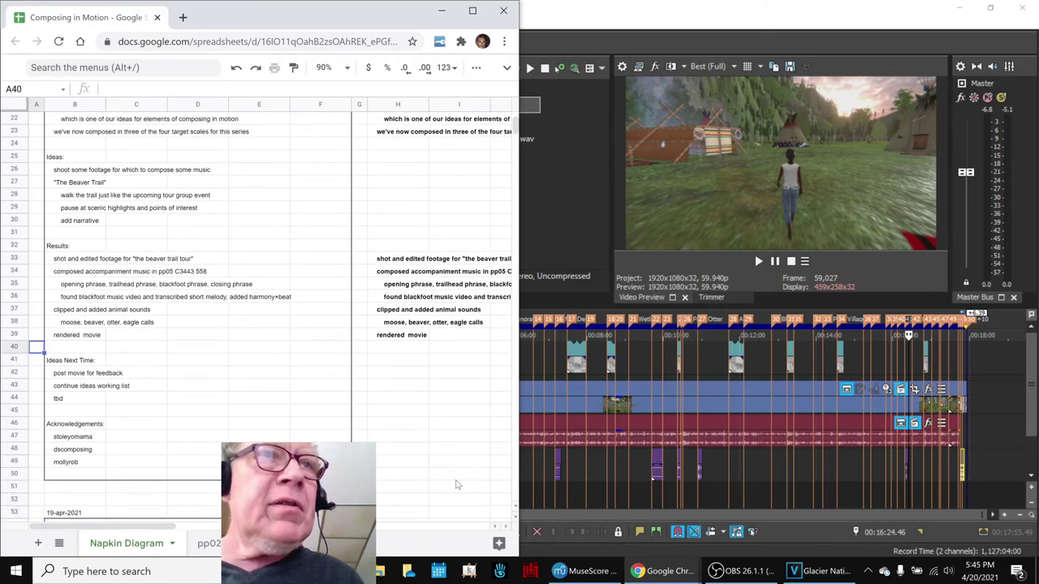
key("Down")
key("Down")
key("Right")
key("Down")
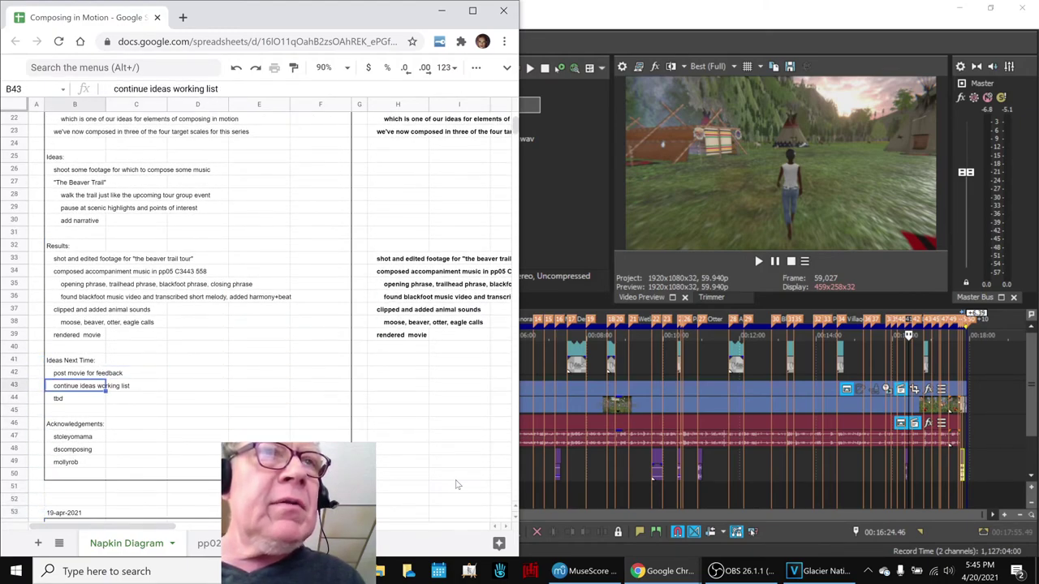
Scroll the sheet and select the 'horizontal movement, synch' idea in H126
scroll(446, 410, "down", 15)
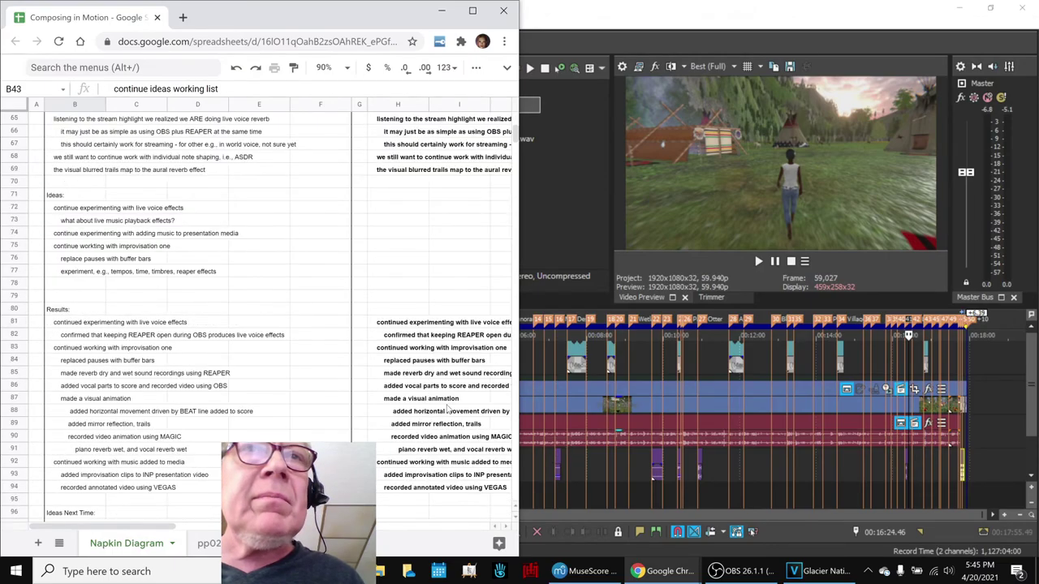
scroll(446, 409, "down", 3)
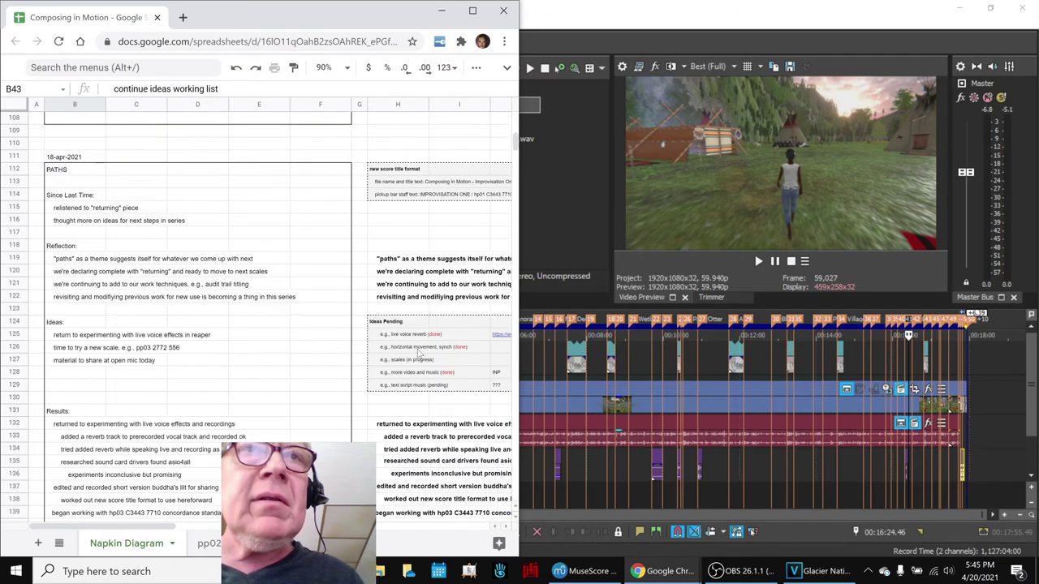
left_click(419, 353)
scroll(418, 355, "up", 10)
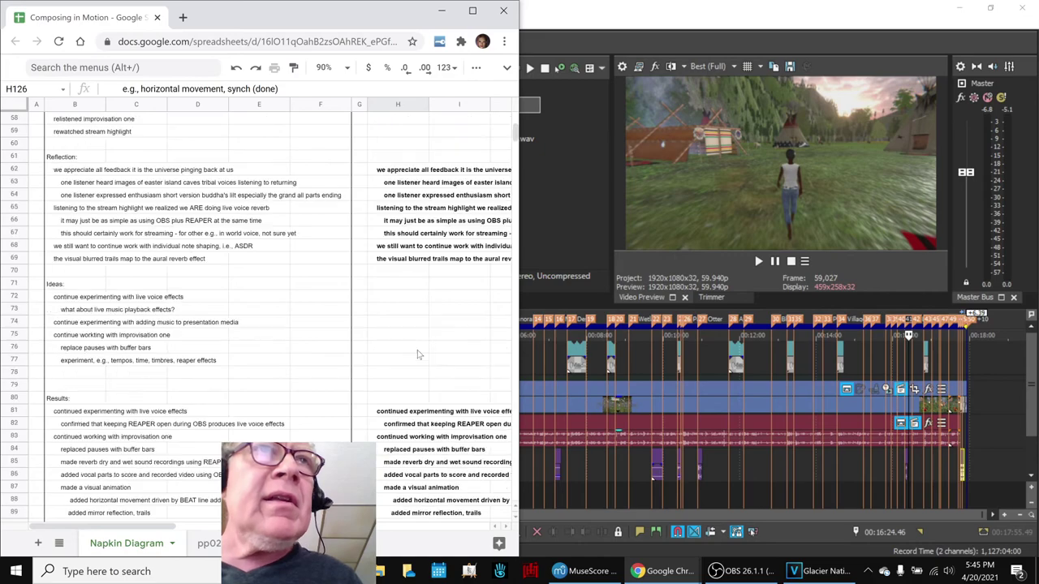
scroll(418, 355, "up", 7)
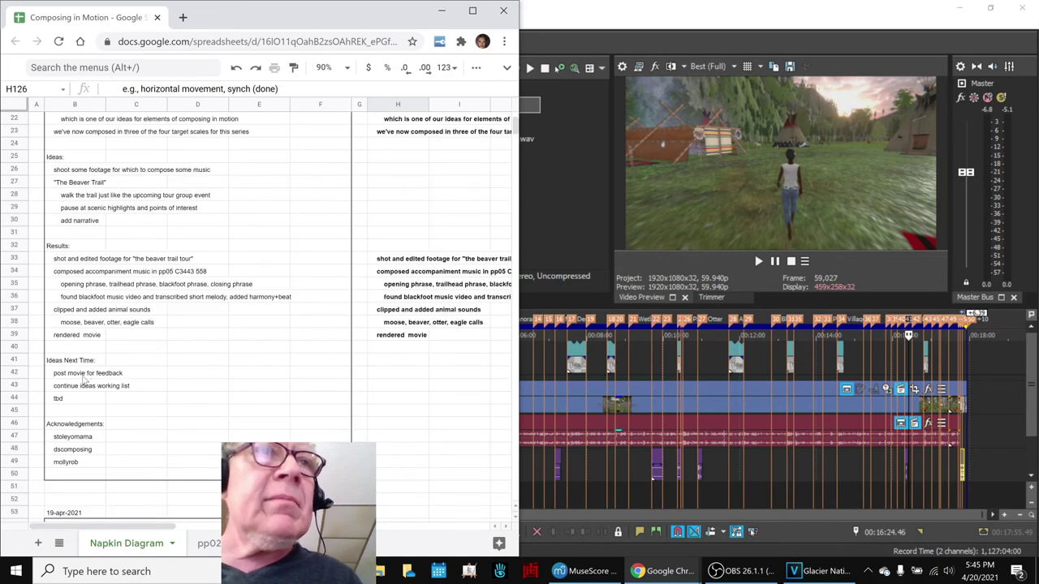
Select the three acknowledged names one after another
left_click(80, 439)
scroll(78, 430, "down", 2)
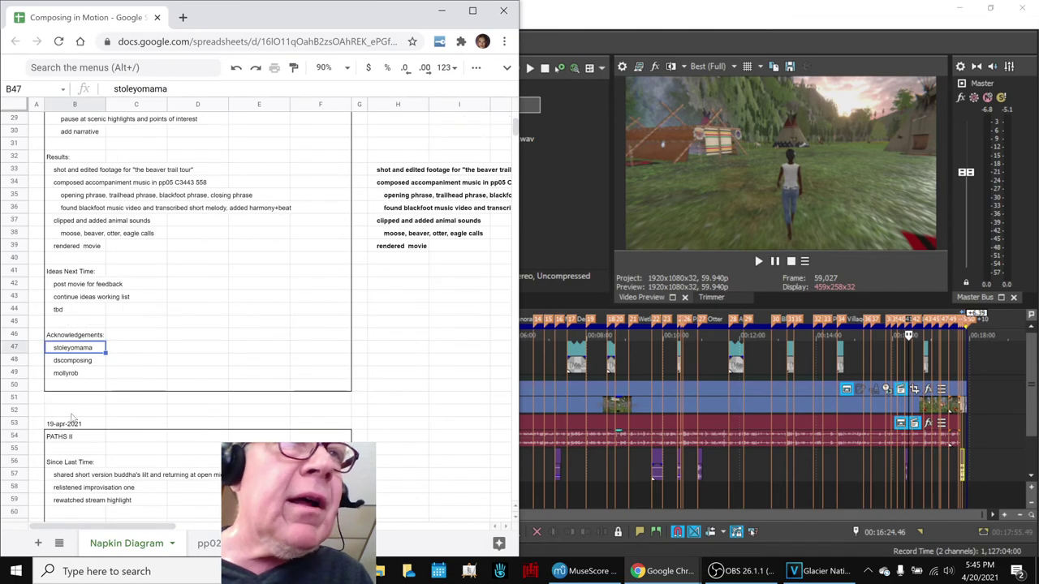
left_click(69, 365)
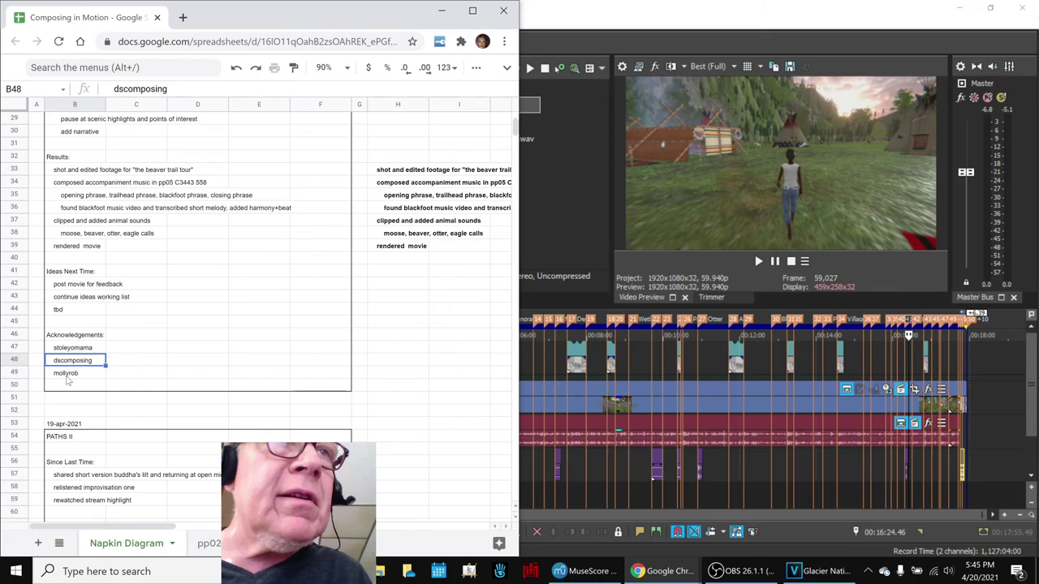
left_click(69, 376)
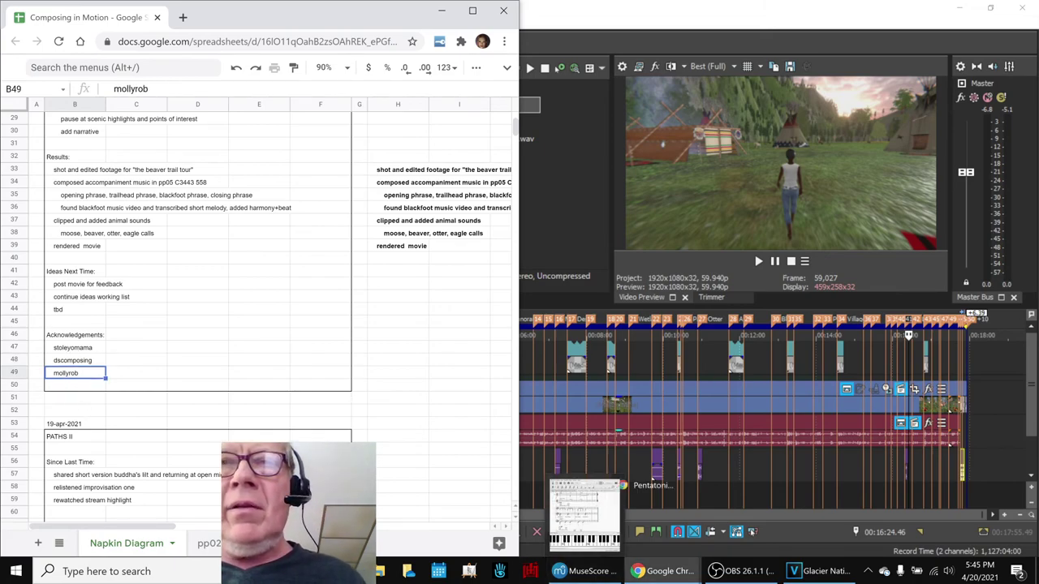
Bring OBS Studio forward to show the 'Composing in Motion Part 21 - FOOTAGE' stream information
left_click(735, 574)
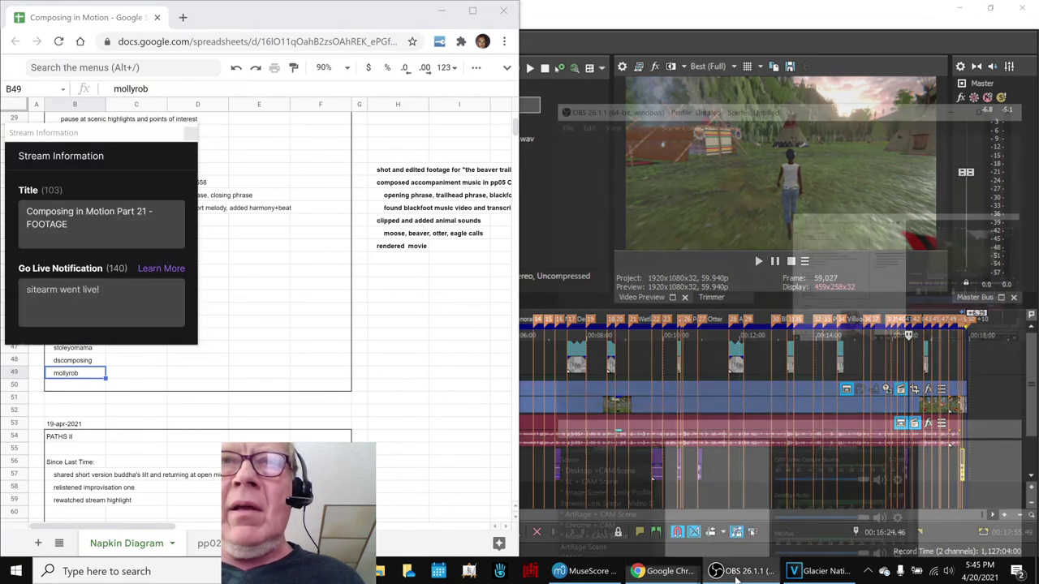